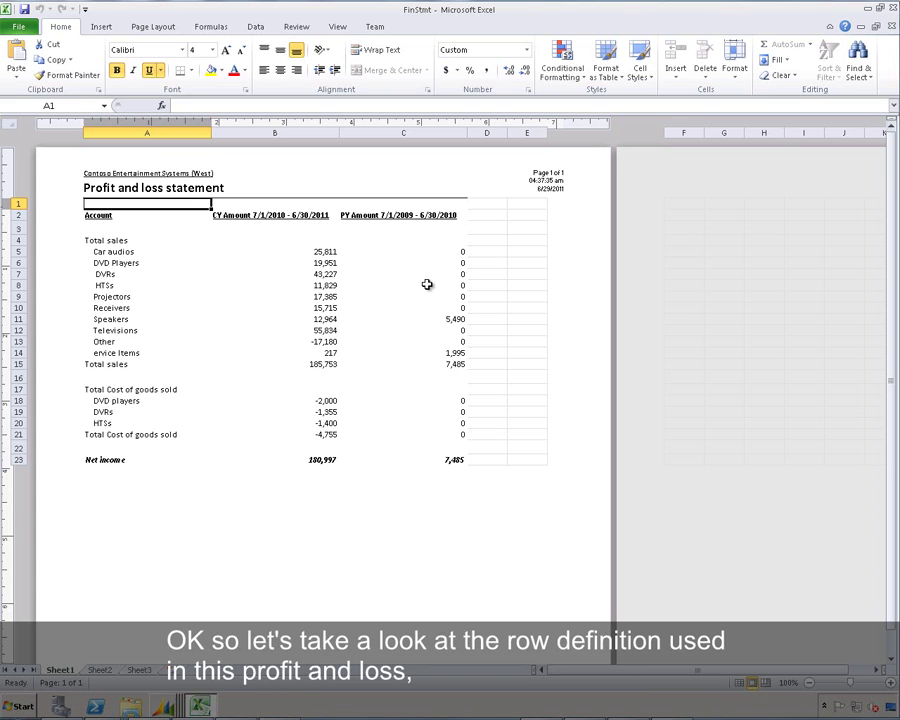
- Switch from Excel to Dynamics AX, open the General ledger row definitions, and open the P&L row definition in the structure designer
{"action": "left_click", "coordinate": [884, 8]}
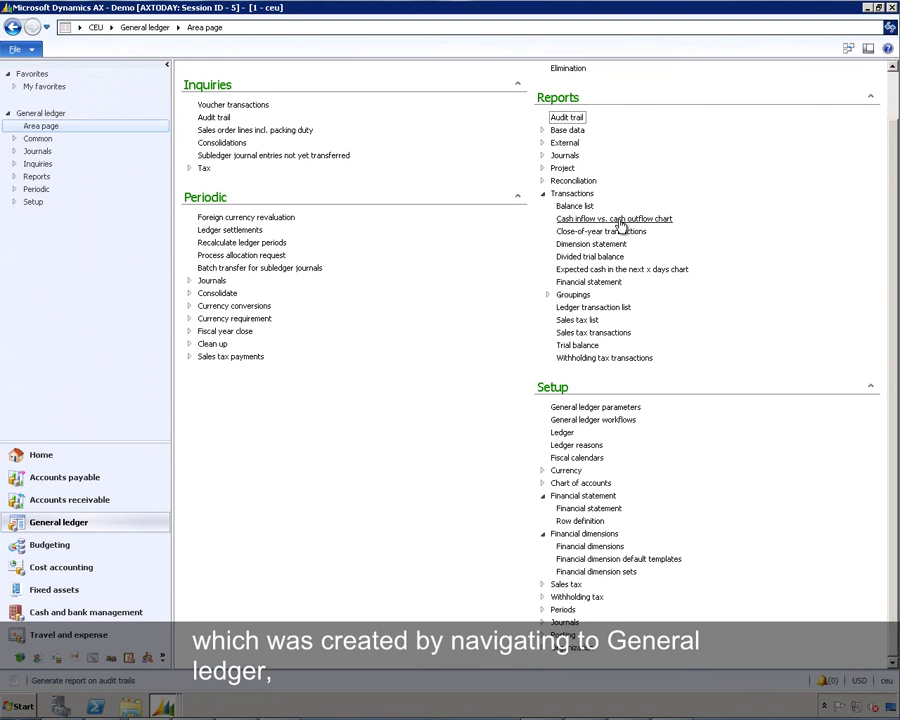
{"action": "left_click", "coordinate": [590, 523]}
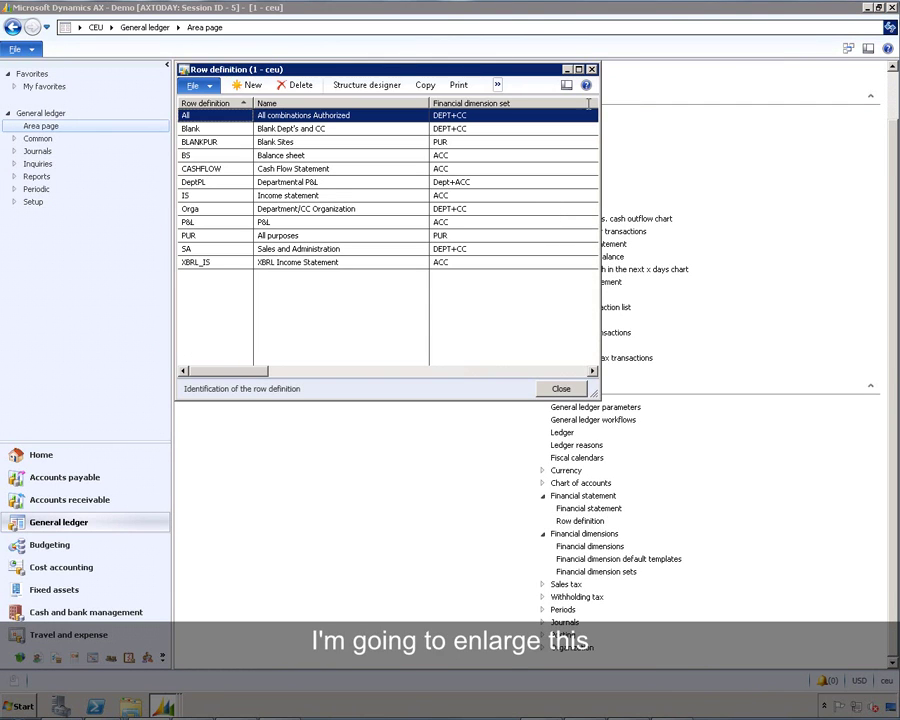
{"action": "left_click", "coordinate": [579, 70]}
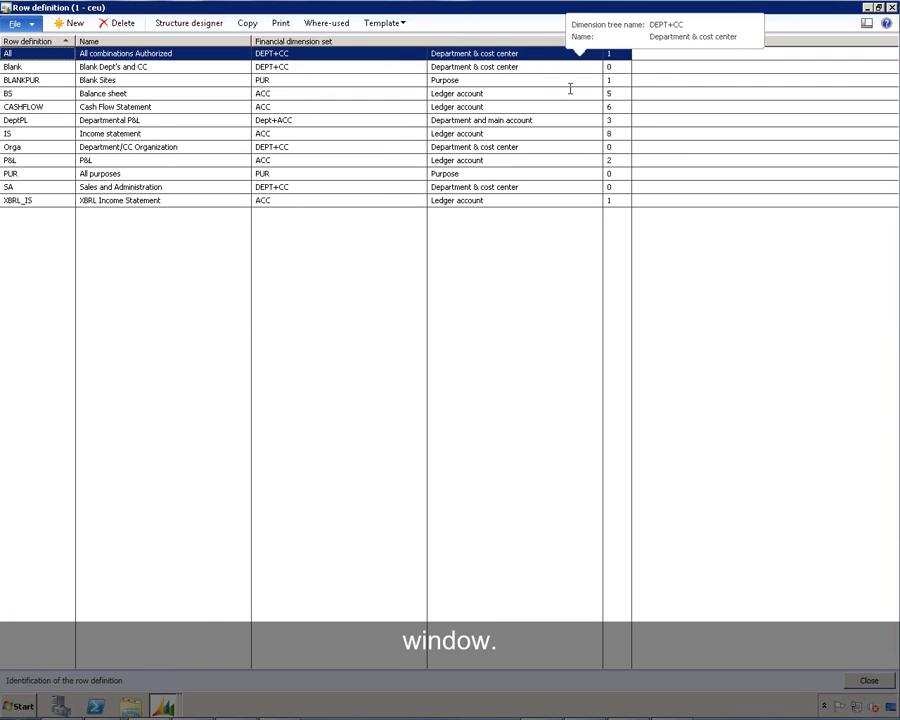
{"action": "left_click", "coordinate": [56, 164]}
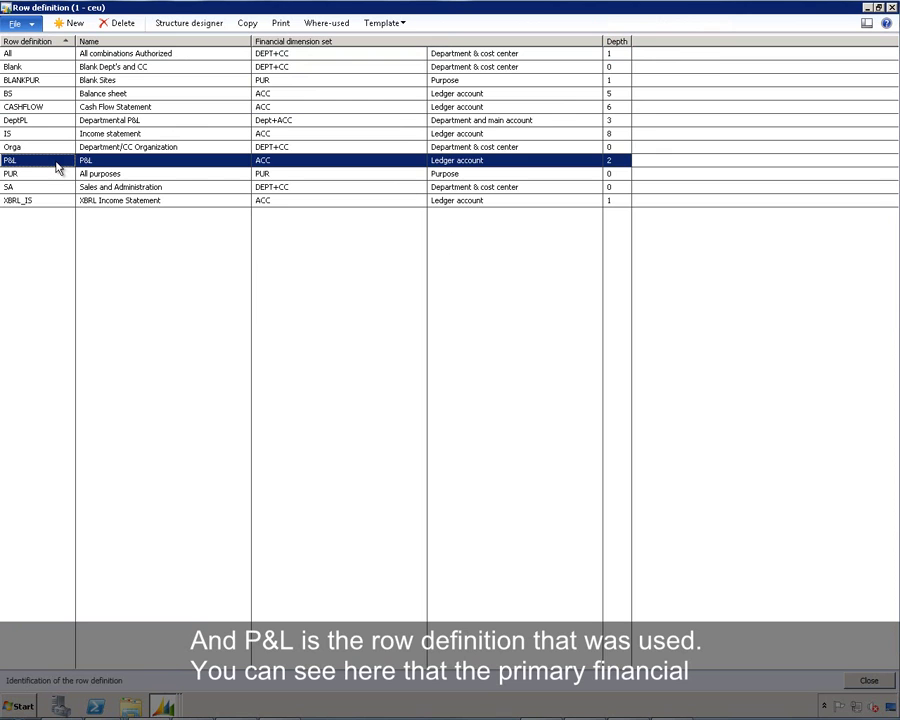
{"action": "mouse_move", "coordinate": [303, 161]}
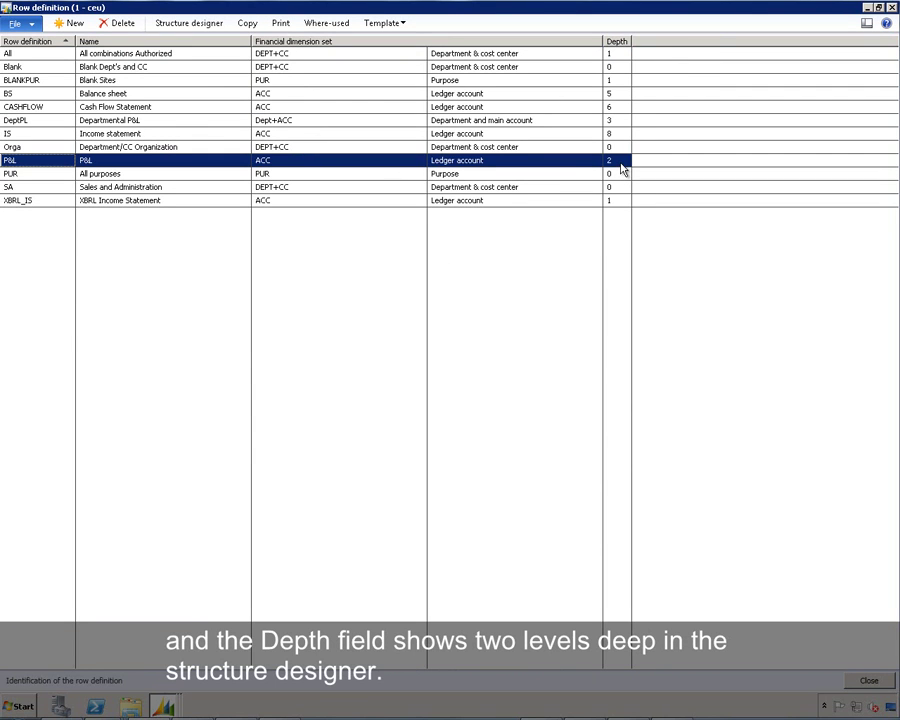
{"action": "left_click", "coordinate": [183, 28]}
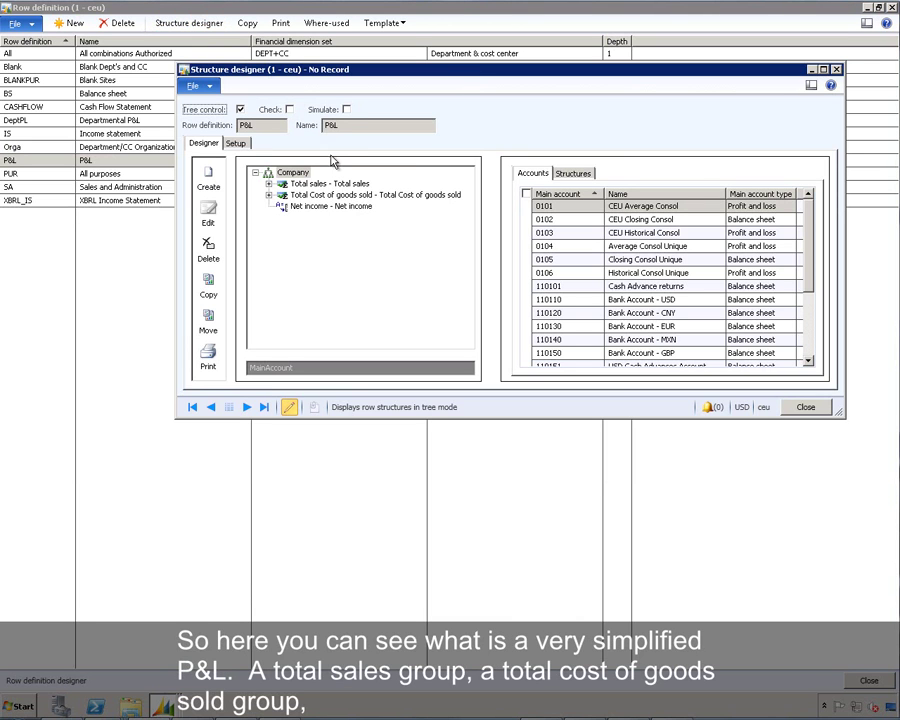
- Examine the top-level rows of the P&L structure and the accounts inside the Total sales and Total Cost of goods sold groups
{"action": "left_click", "coordinate": [328, 186]}
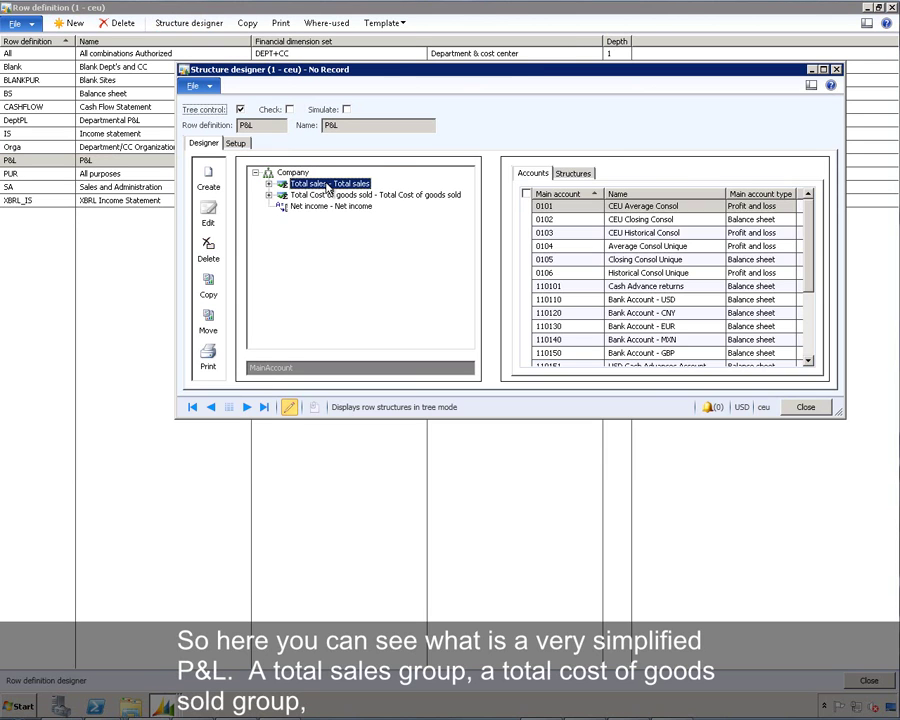
{"action": "left_click", "coordinate": [328, 196]}
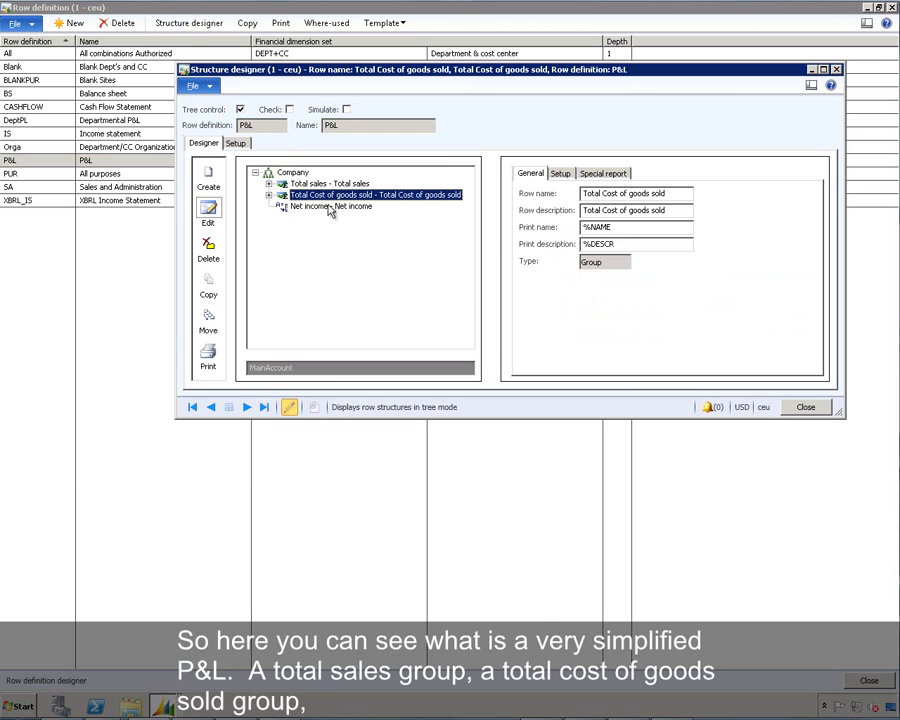
{"action": "left_click", "coordinate": [330, 208]}
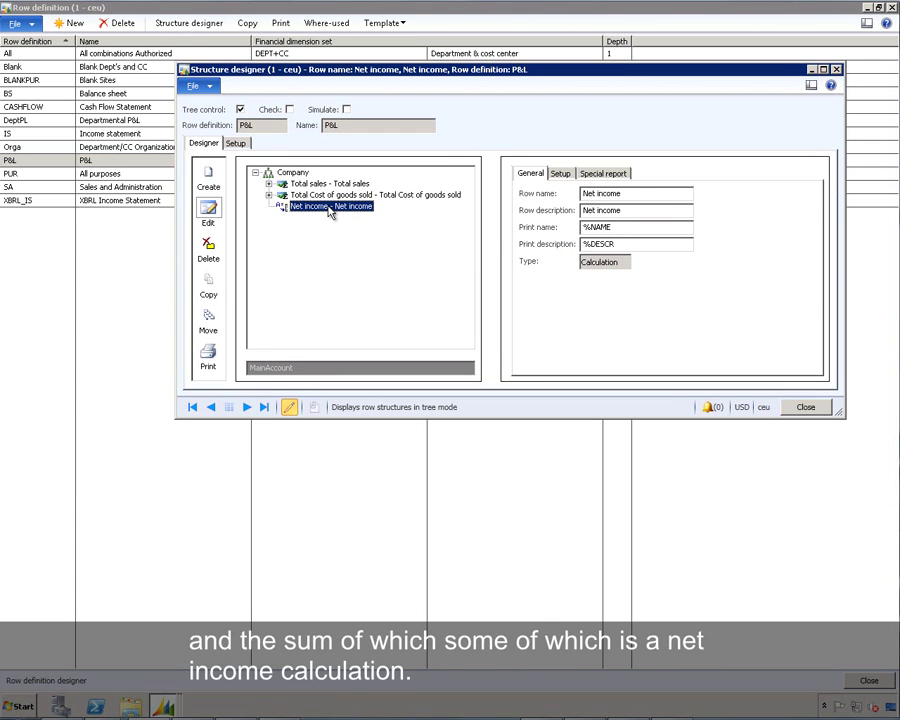
{"action": "left_click", "coordinate": [269, 185]}
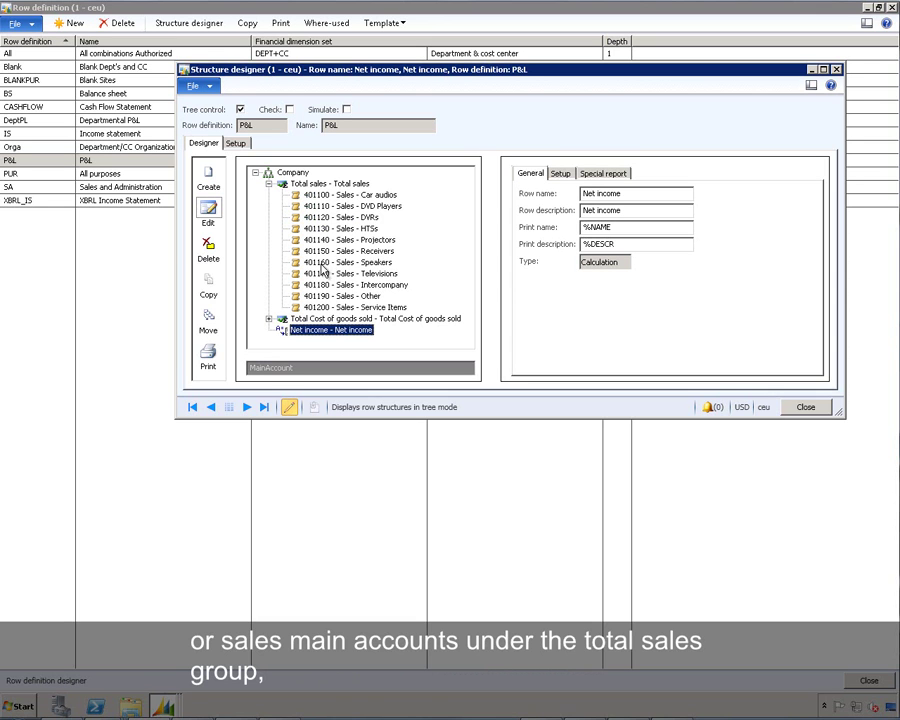
{"action": "left_click", "coordinate": [269, 319]}
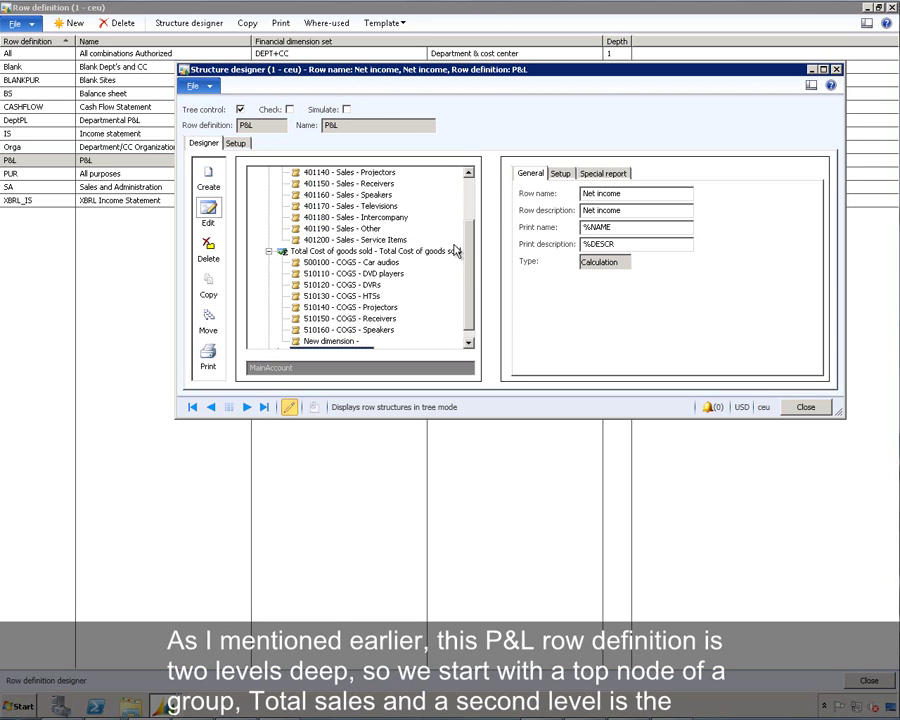
{"action": "scroll", "coordinate": [474, 205], "scroll_direction": "up", "scroll_amount": 2}
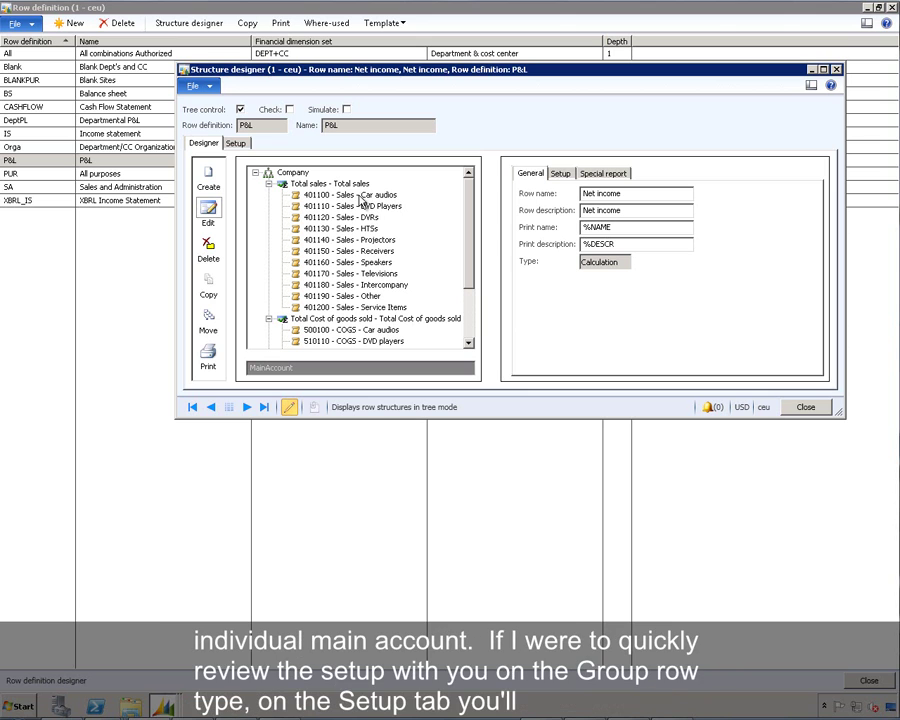
- Review the setup of the Total sales group and the general and setup settings of the 401100 Sales - Car audios row
{"action": "left_click", "coordinate": [326, 185]}
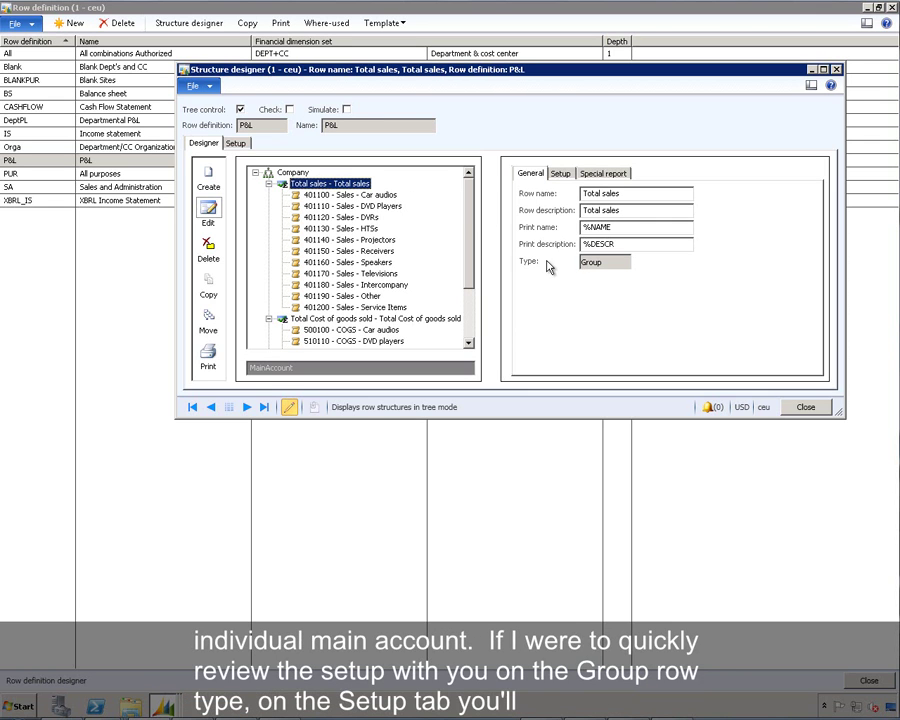
{"action": "left_click", "coordinate": [561, 174]}
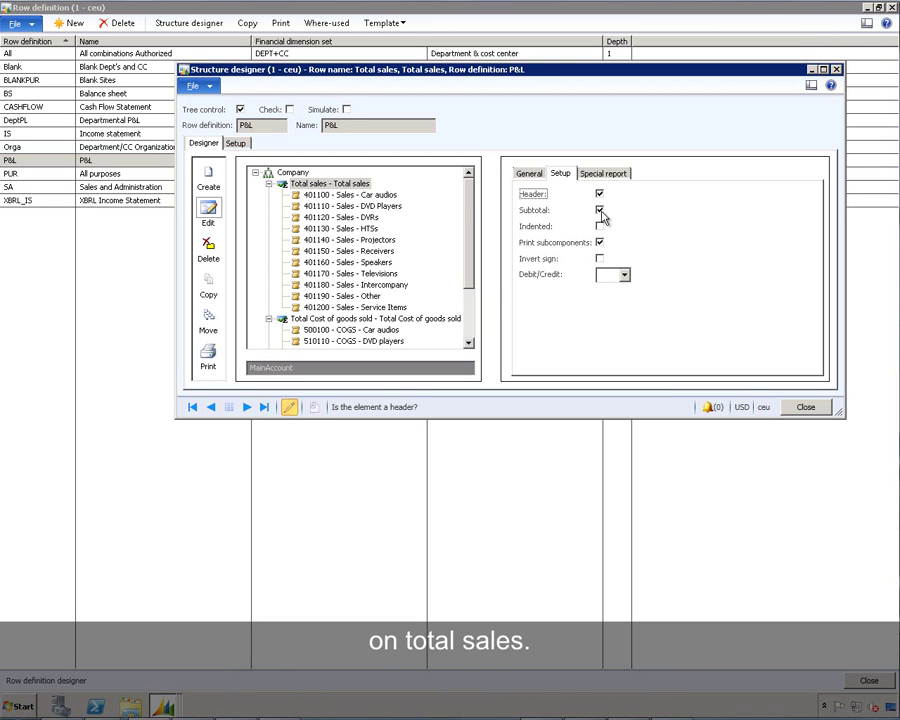
{"action": "left_click", "coordinate": [392, 196]}
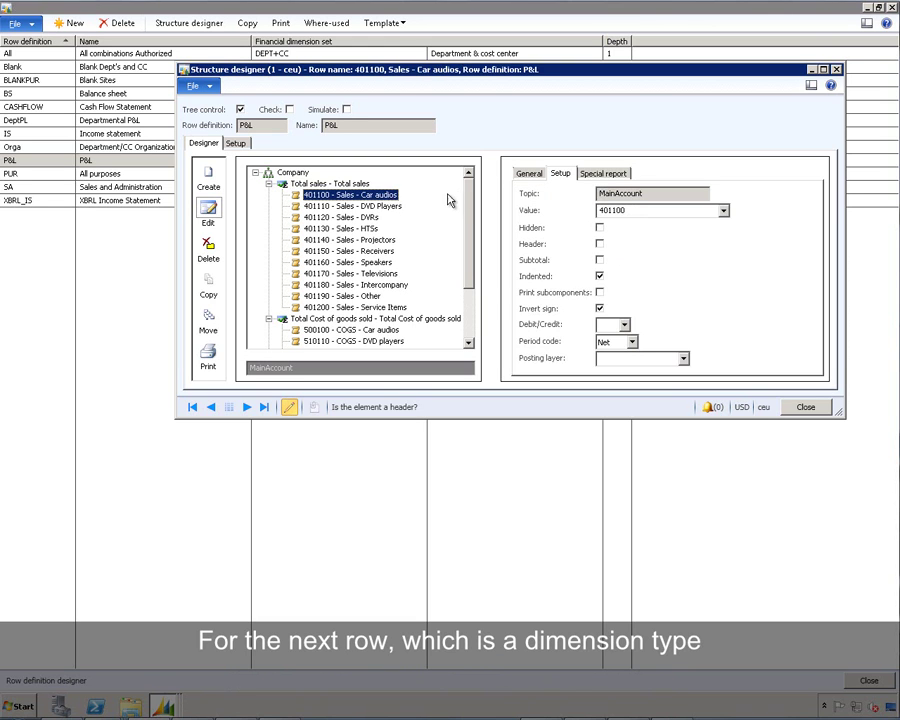
{"action": "left_click", "coordinate": [531, 174]}
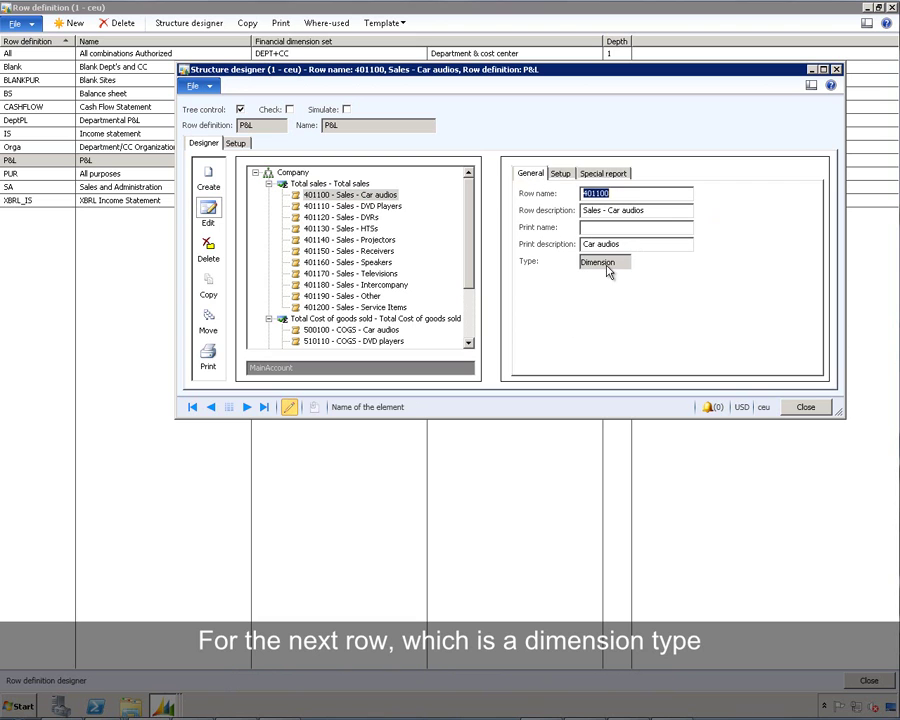
{"action": "left_click", "coordinate": [560, 174]}
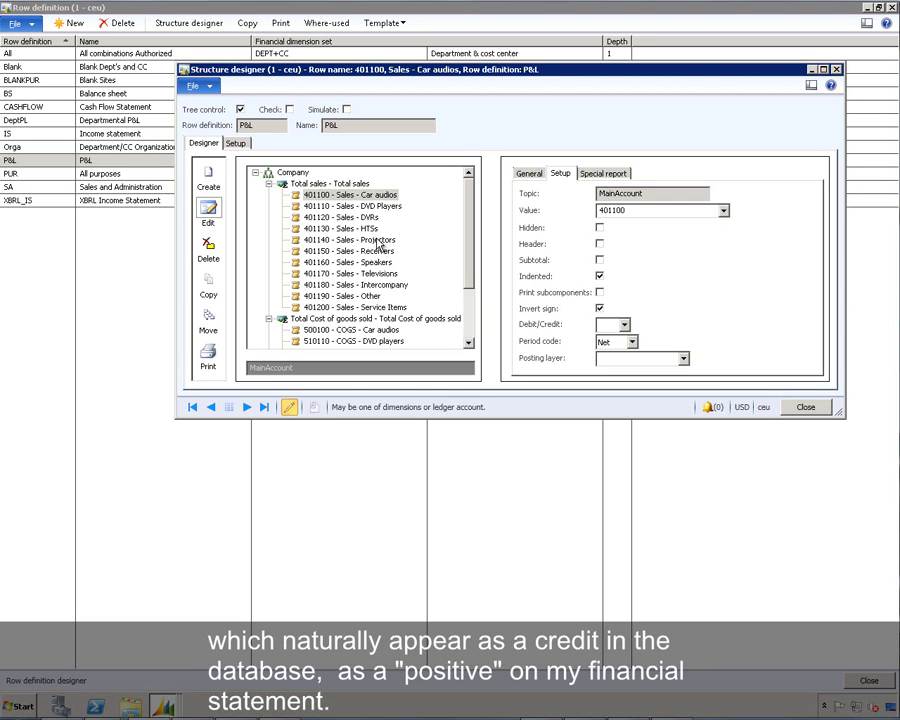
- Review the Net income row's general, setup and special report settings, and close the structure designer and row definition forms
{"action": "left_click", "coordinate": [467, 345]}
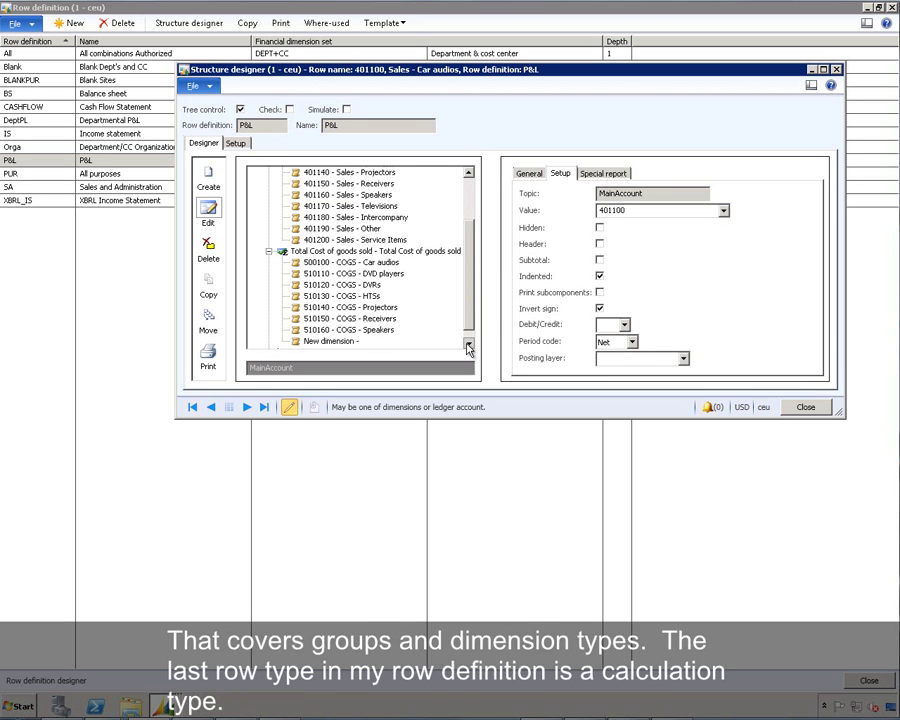
{"action": "left_click", "coordinate": [355, 344]}
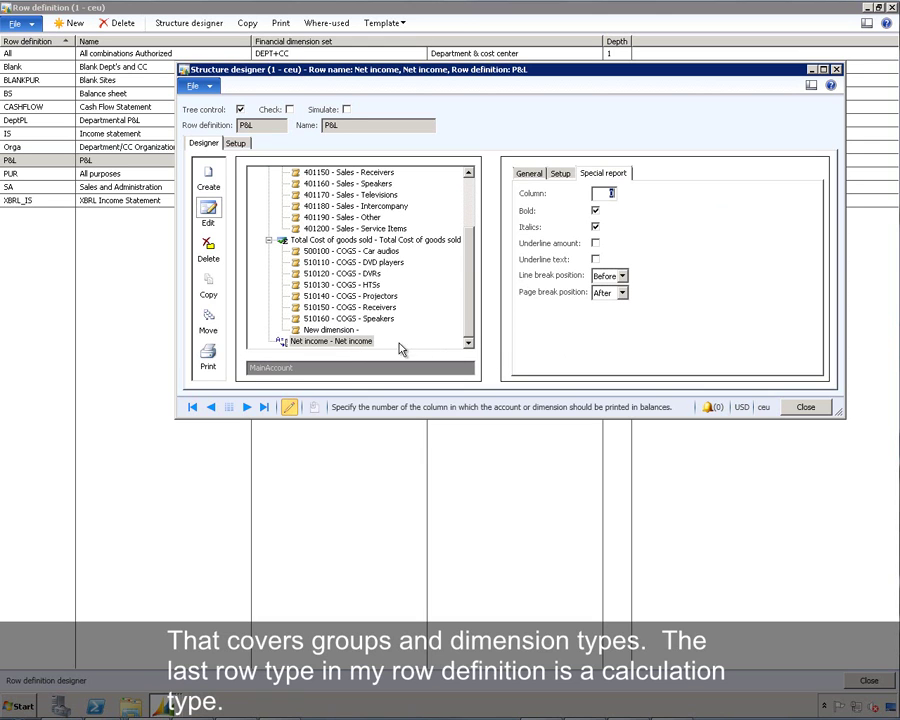
{"action": "left_click", "coordinate": [530, 174]}
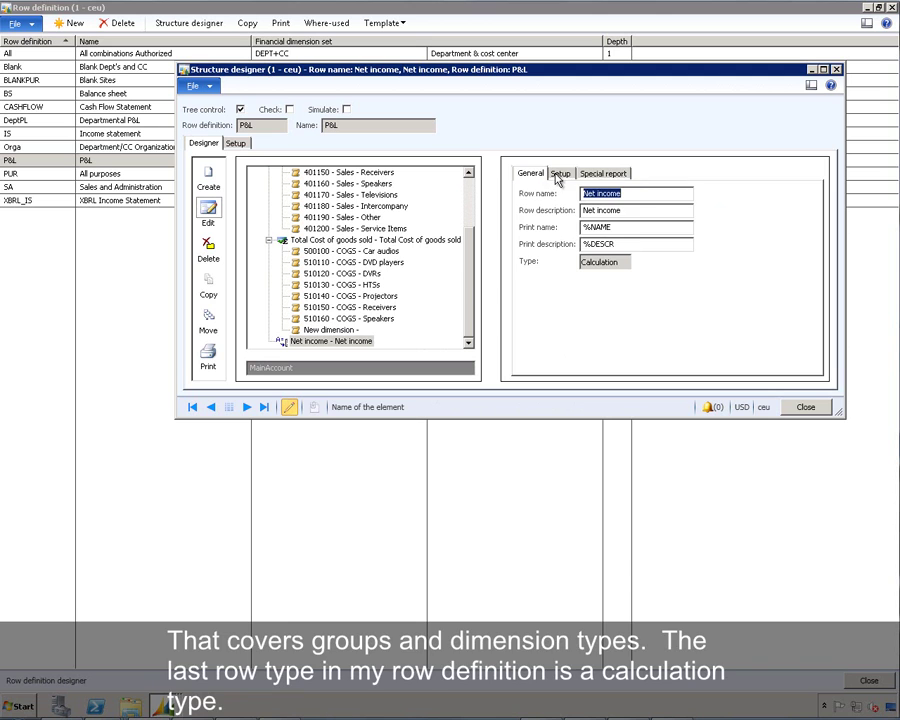
{"action": "left_click", "coordinate": [560, 175]}
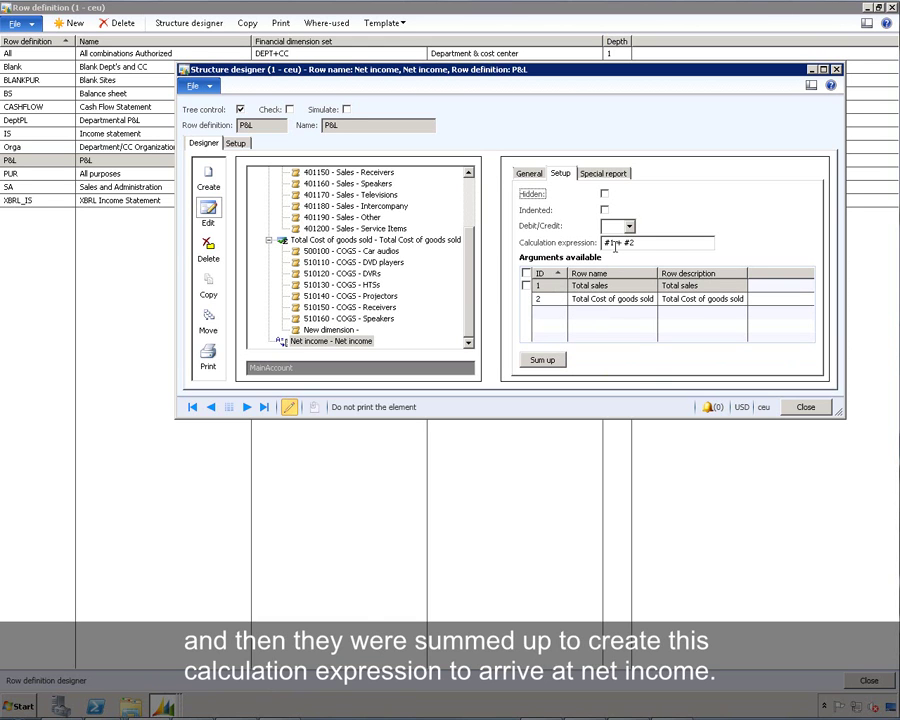
{"action": "left_click", "coordinate": [608, 177]}
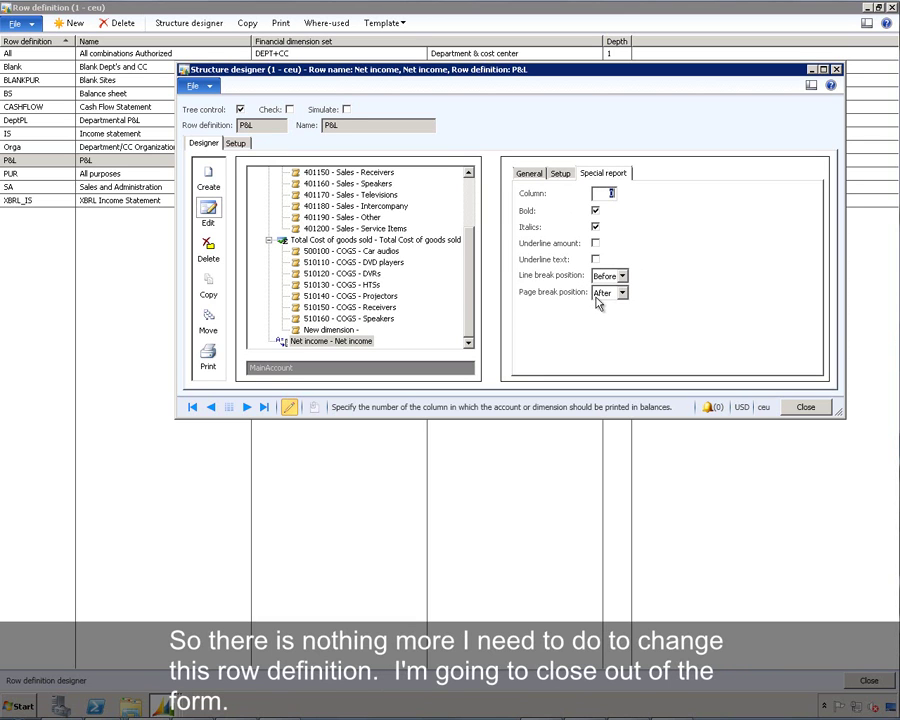
{"action": "left_click", "coordinate": [804, 407]}
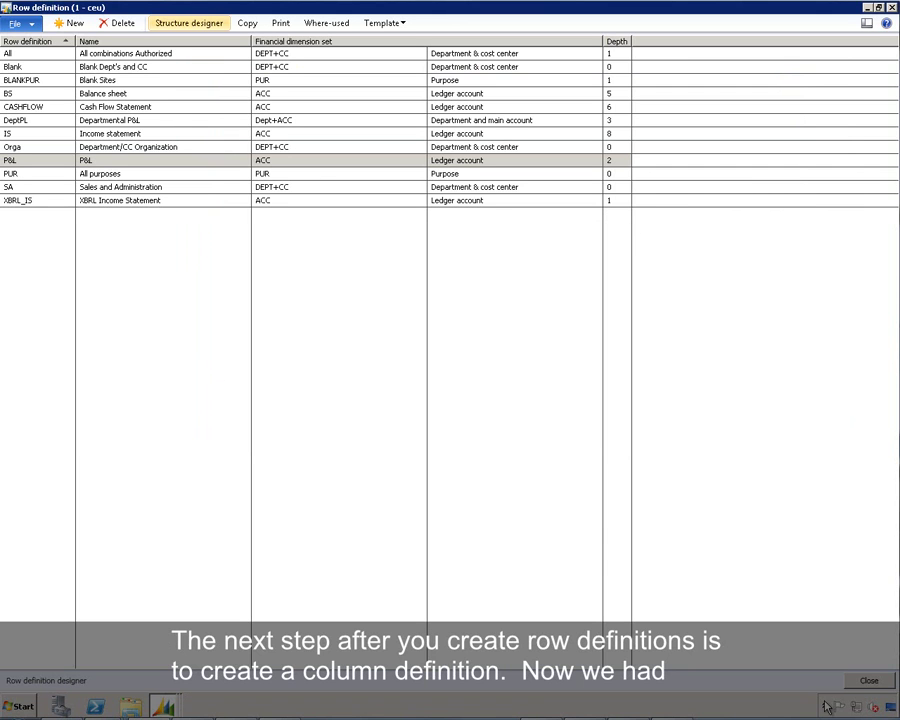
{"action": "left_click", "coordinate": [866, 682]}
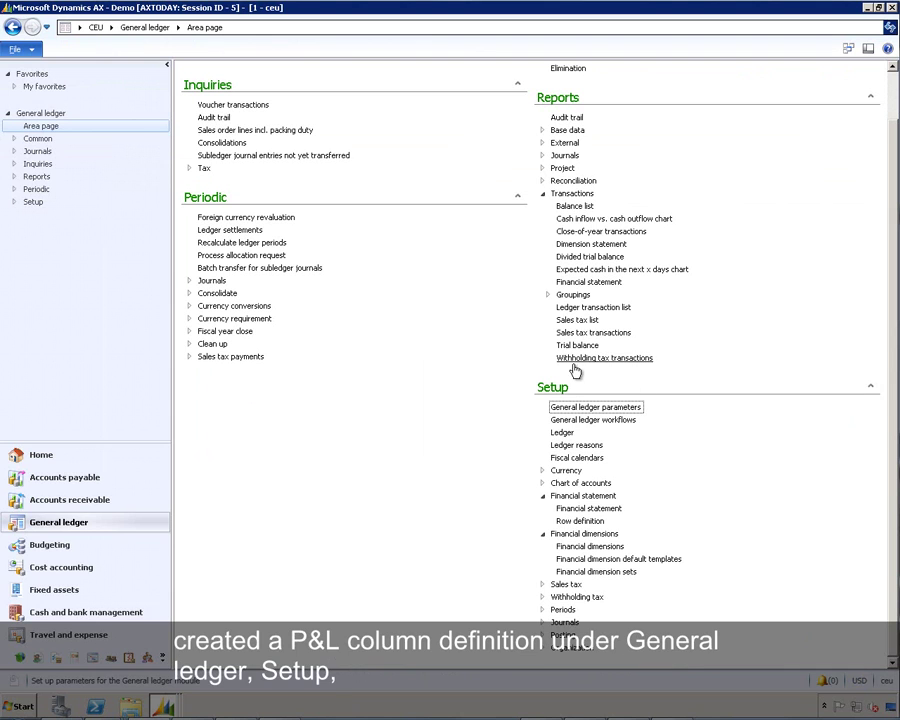
- Open the financial statement setup for General ledger and select the P&L statement to check its primary dimension set
{"action": "left_click", "coordinate": [577, 509]}
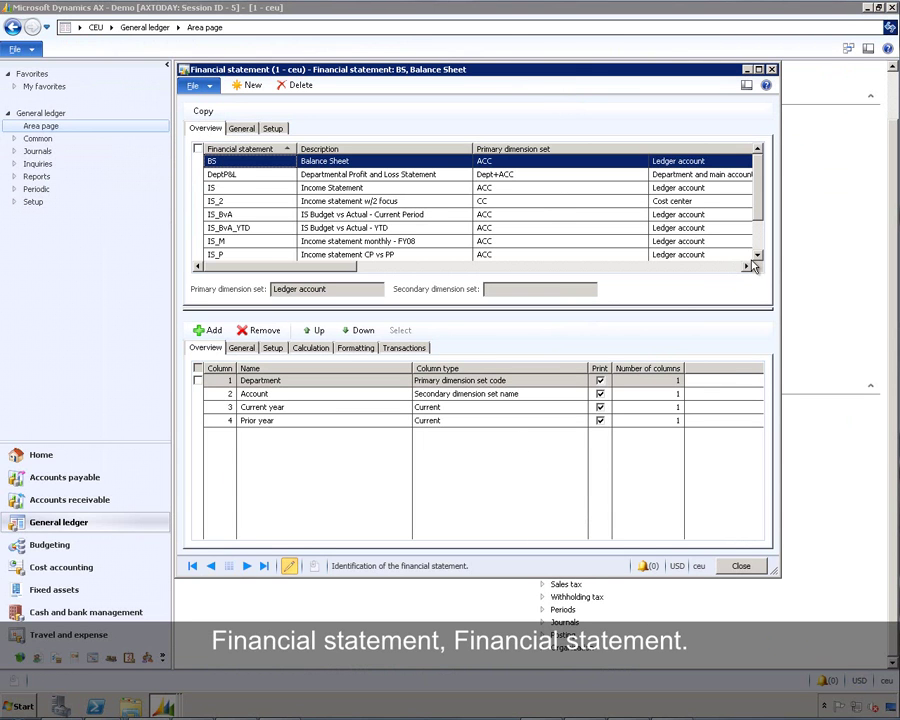
{"action": "scroll", "coordinate": [310, 197], "scroll_direction": "down", "scroll_amount": 2}
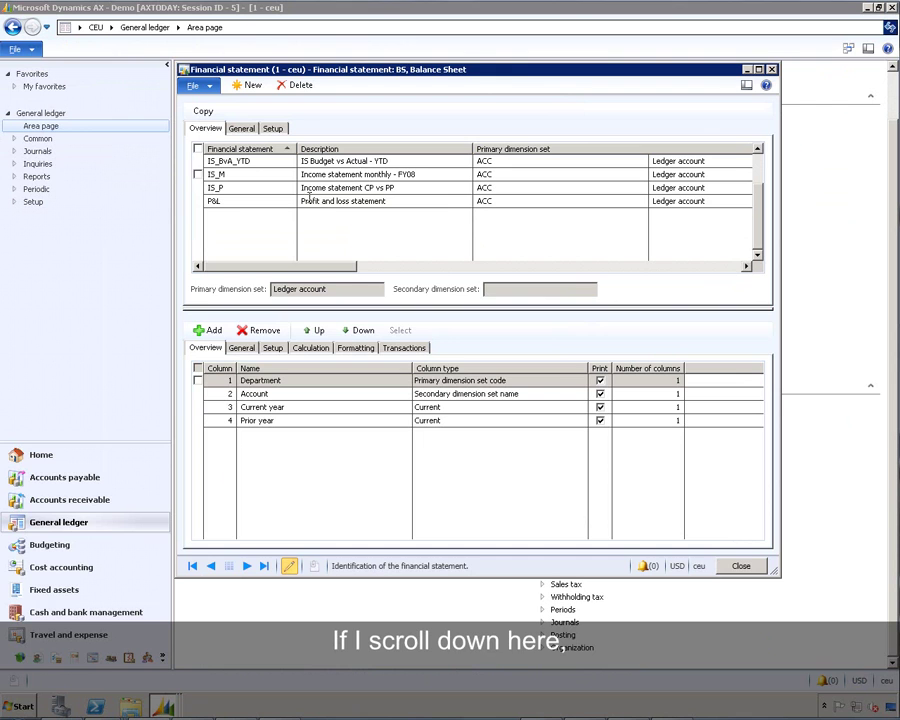
{"action": "left_click", "coordinate": [280, 203]}
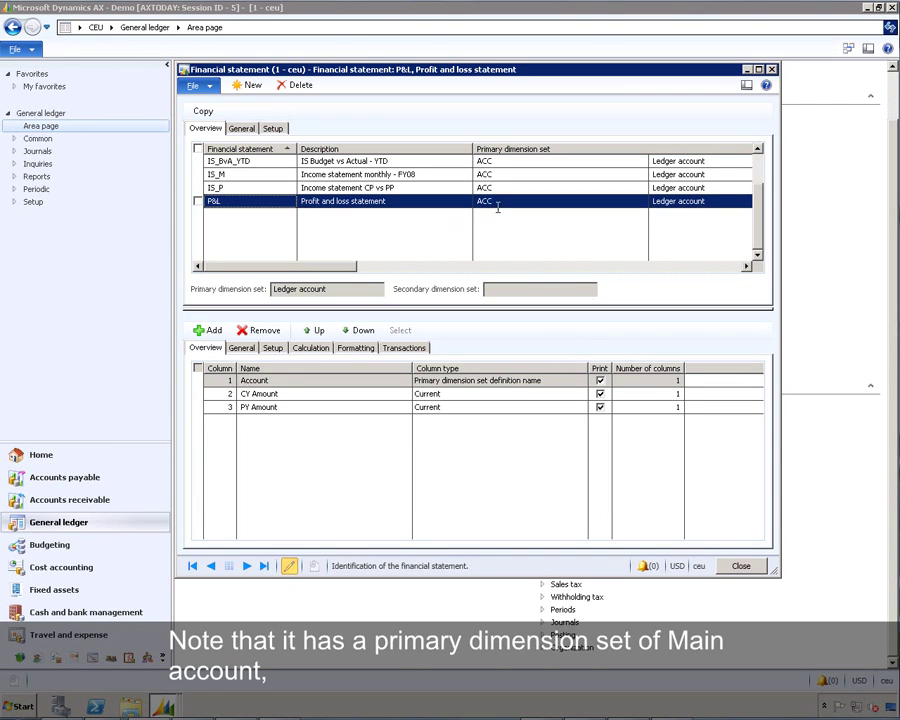
{"action": "mouse_move", "coordinate": [501, 204]}
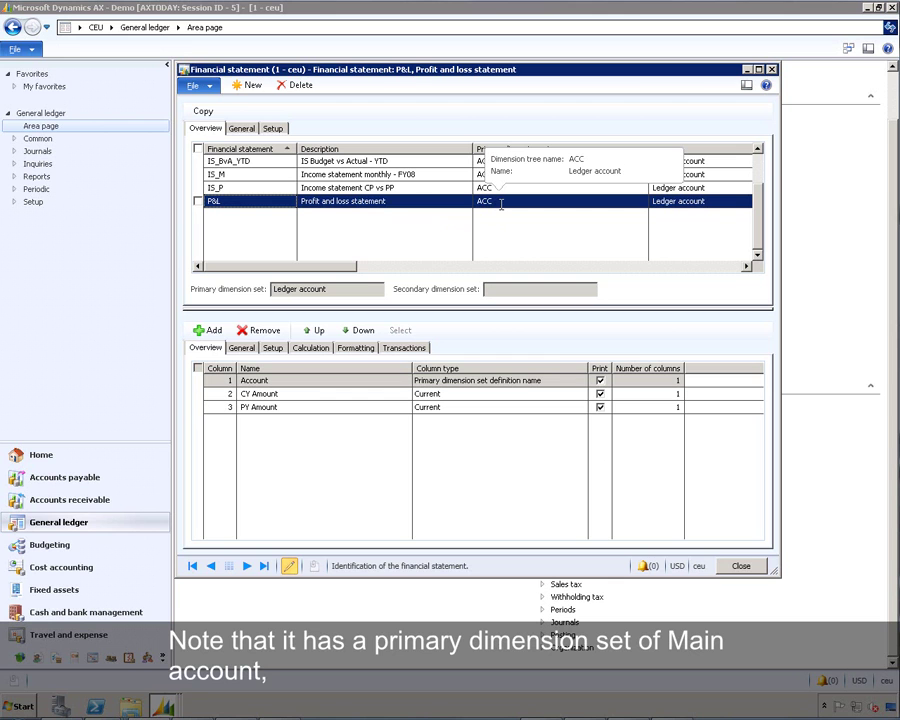
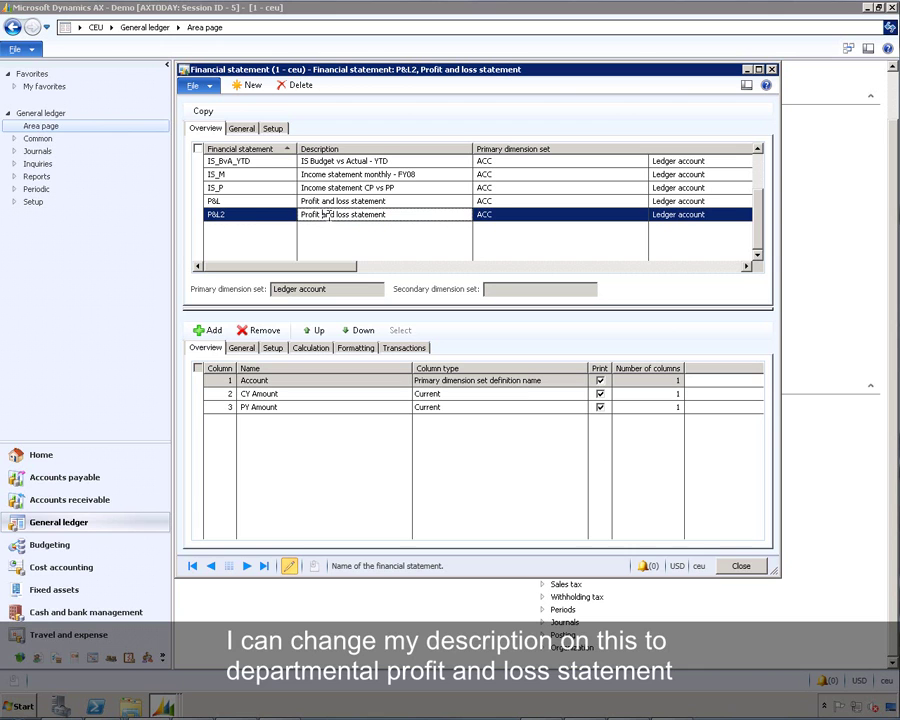
- Change the P&L2 description to "Departmental Profit and loss statement" and add a column named Department, placed above Account
{"action": "type", "text": "Departmental"}
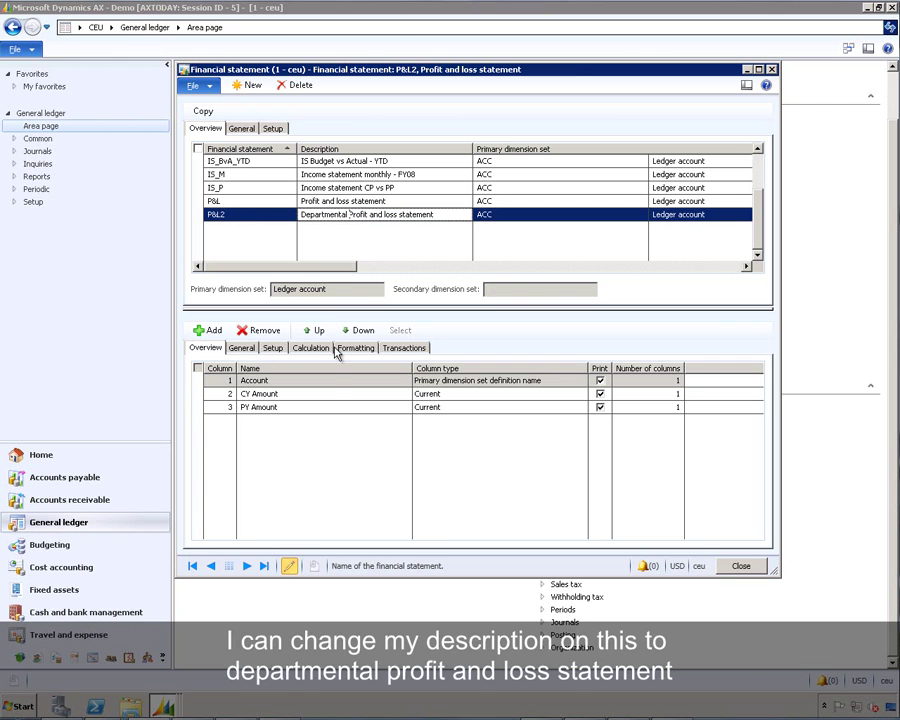
{"action": "left_click", "coordinate": [322, 381]}
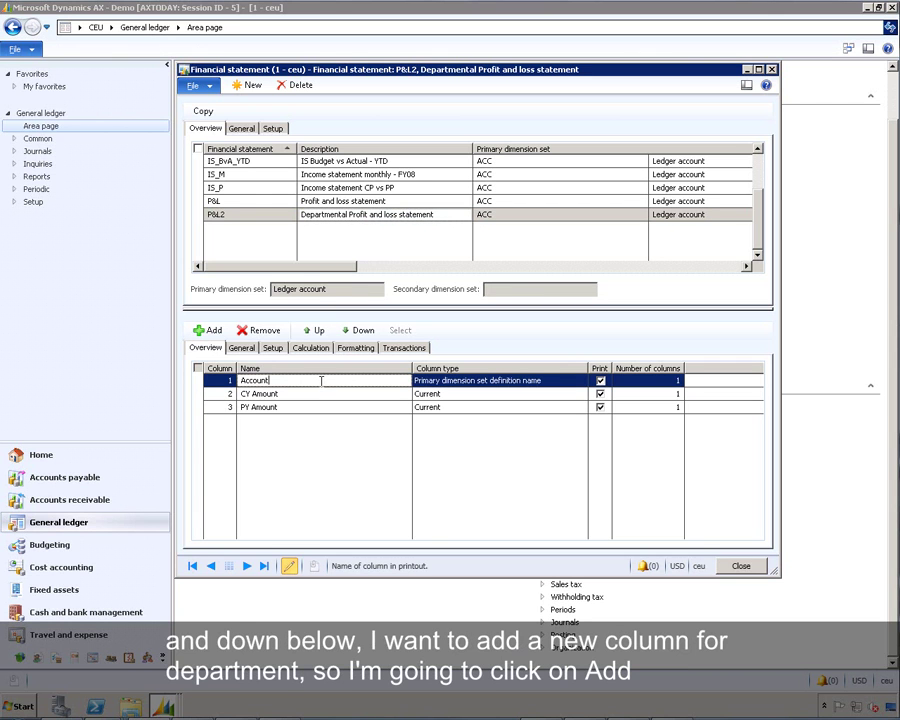
{"action": "left_click", "coordinate": [214, 331]}
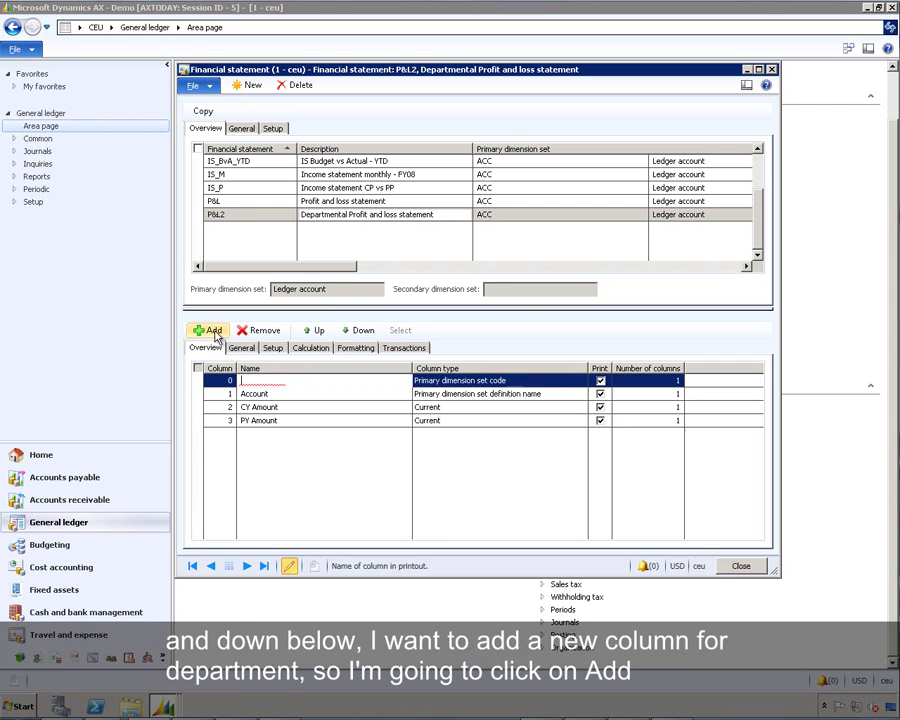
{"action": "type", "text": "Depar"}
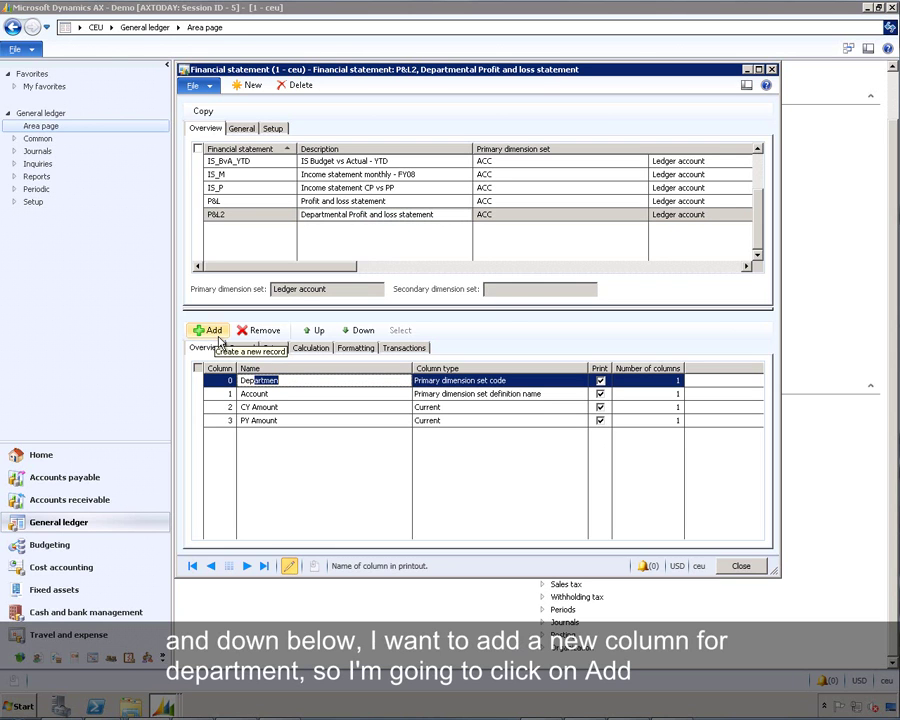
{"action": "type", "text": "tment"}
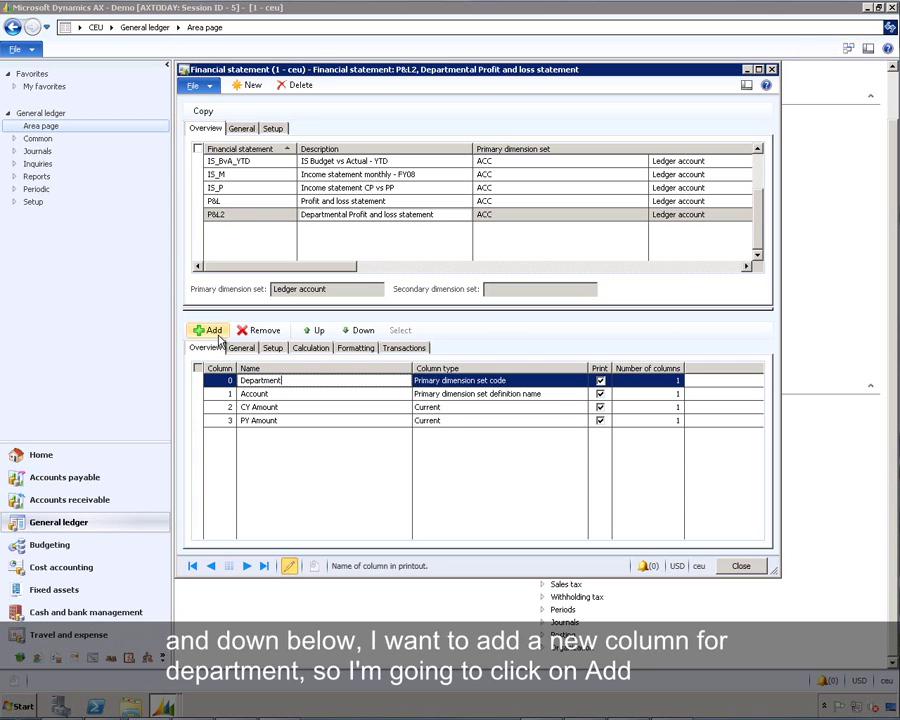
{"action": "left_click", "coordinate": [313, 331]}
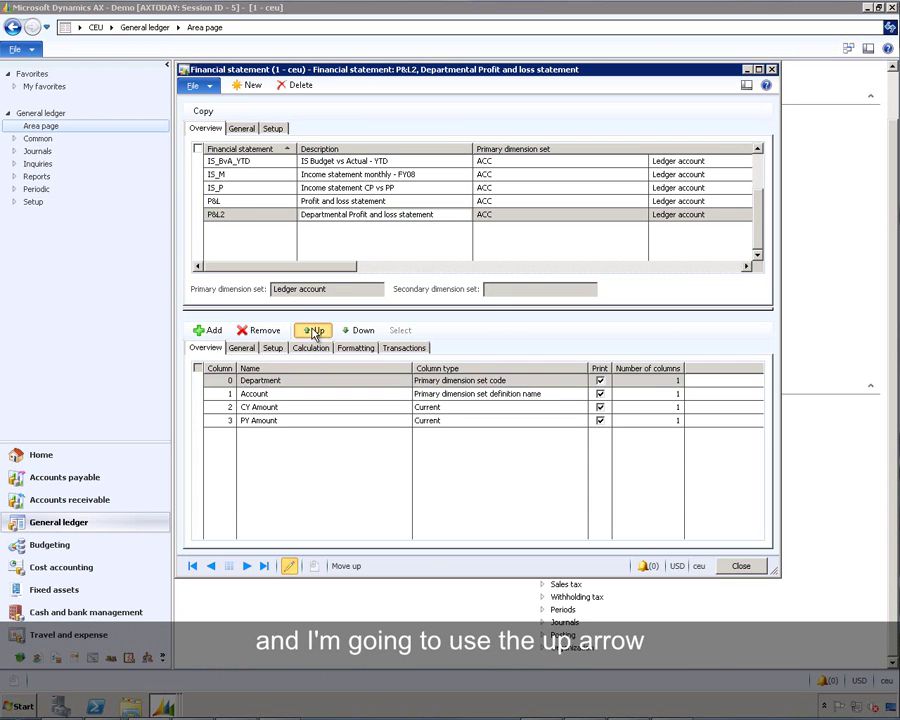
- Move the Department column of P&L2 to the first position and set its formatting length to 15
{"action": "left_click", "coordinate": [312, 331]}
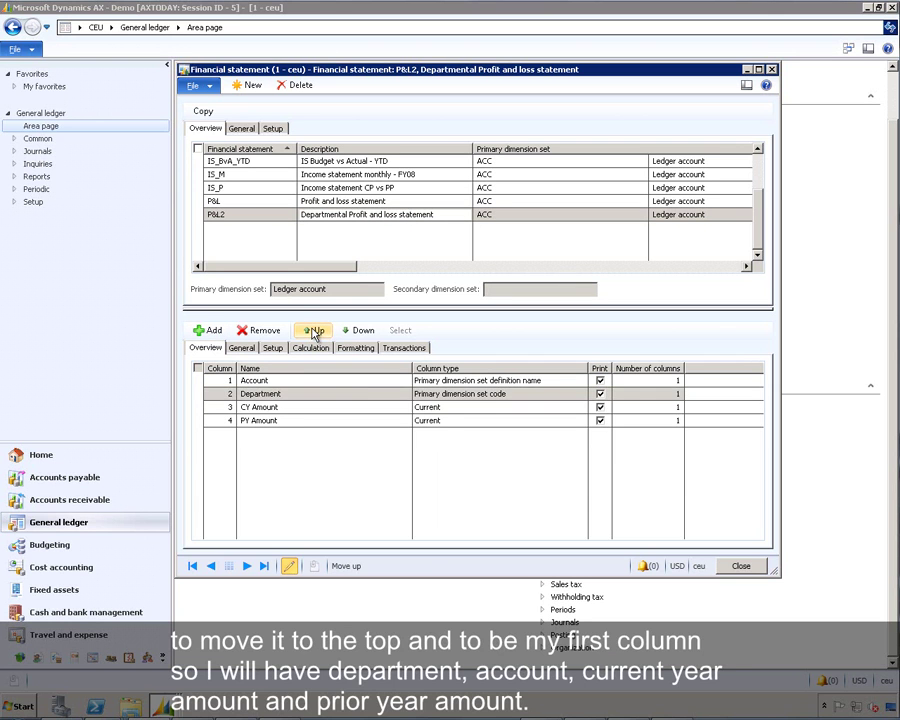
{"action": "left_click", "coordinate": [312, 331]}
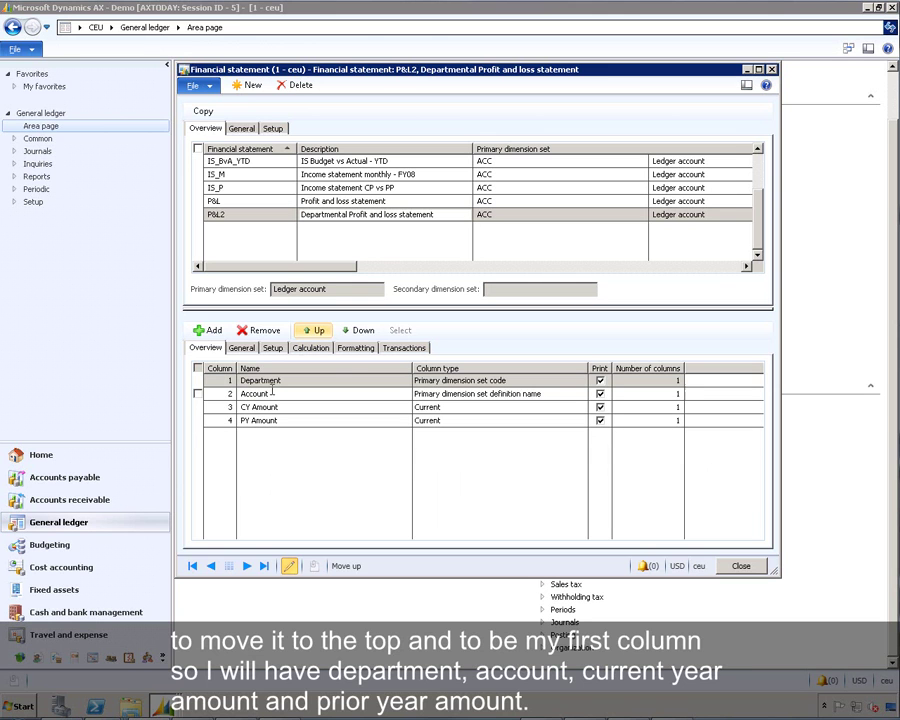
{"action": "left_click", "coordinate": [355, 347]}
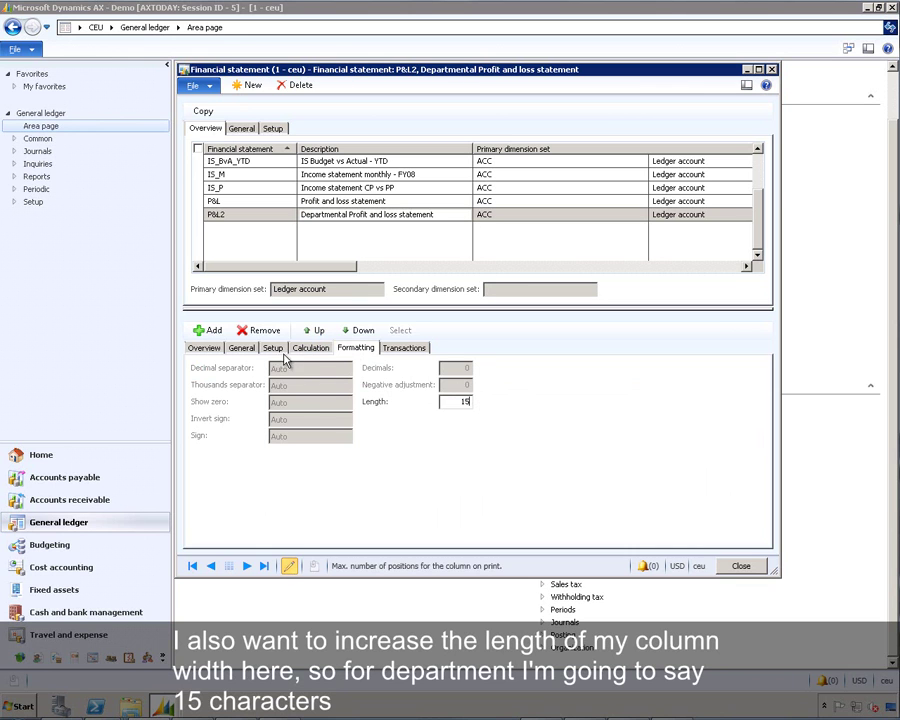
{"action": "left_click", "coordinate": [216, 348]}
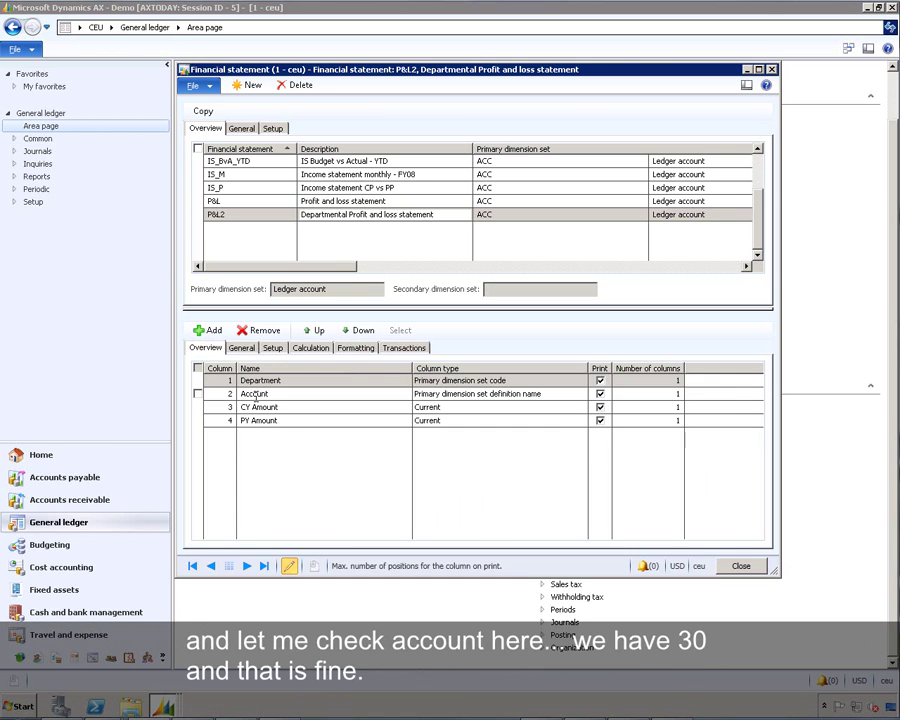
- Check the formatting length of the Account column and return to the column overview
{"action": "left_click", "coordinate": [252, 394]}
{"action": "left_click", "coordinate": [374, 349]}
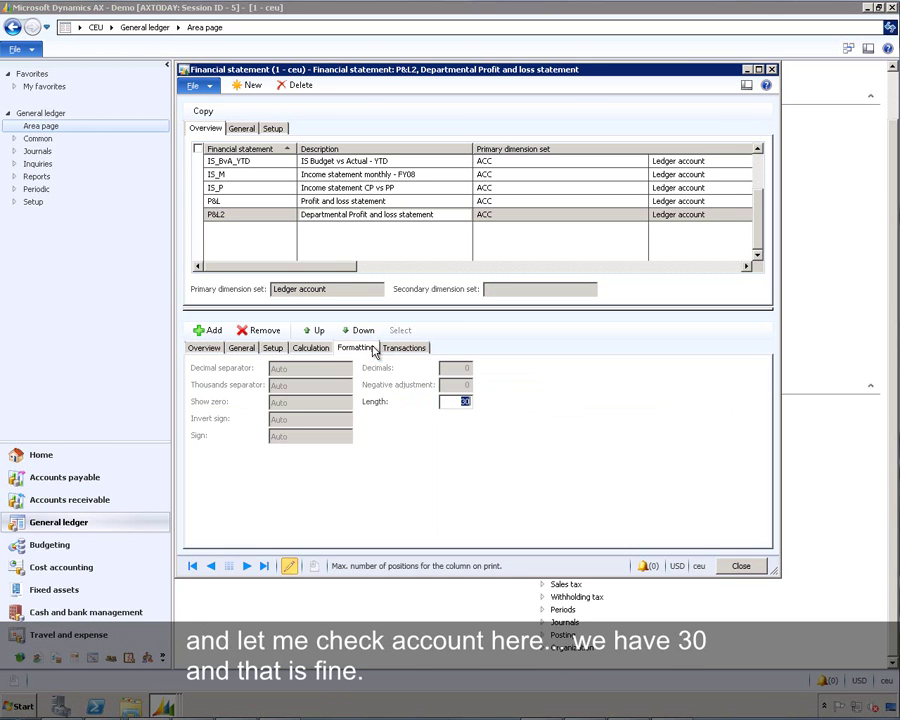
{"action": "left_click", "coordinate": [197, 350]}
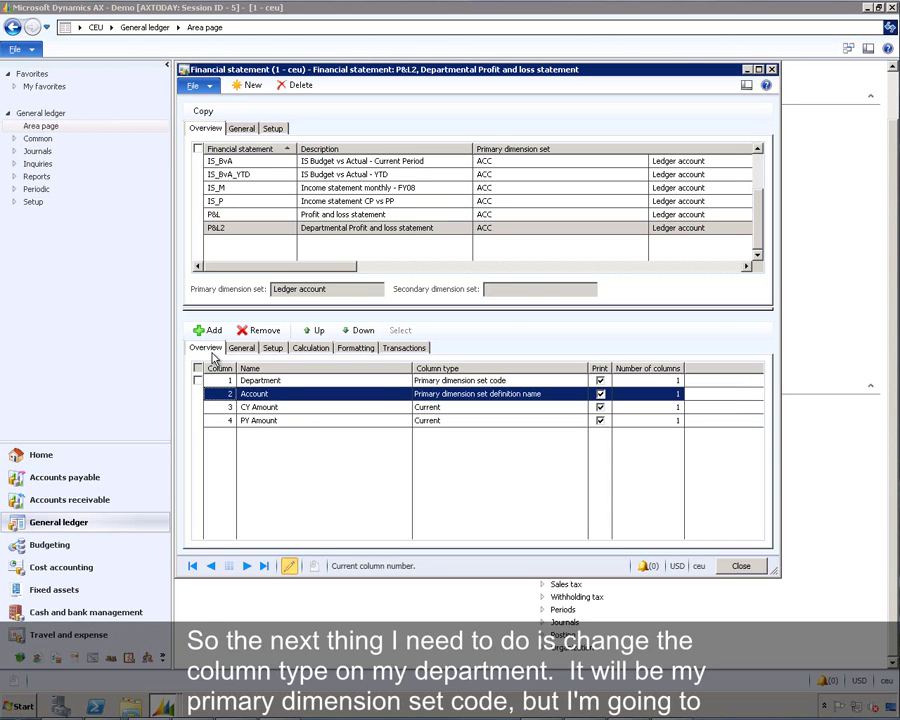
- Set the column type of Department to Primary dimension set definition name and of Account to Secondary dimension set name
{"action": "left_click", "coordinate": [420, 380]}
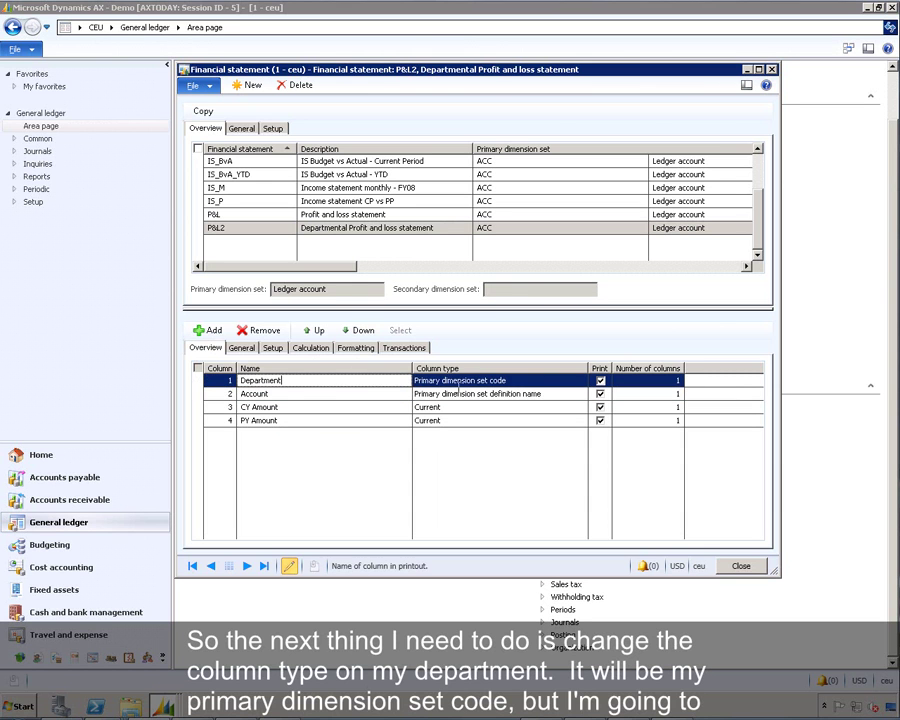
{"action": "left_click", "coordinate": [580, 382]}
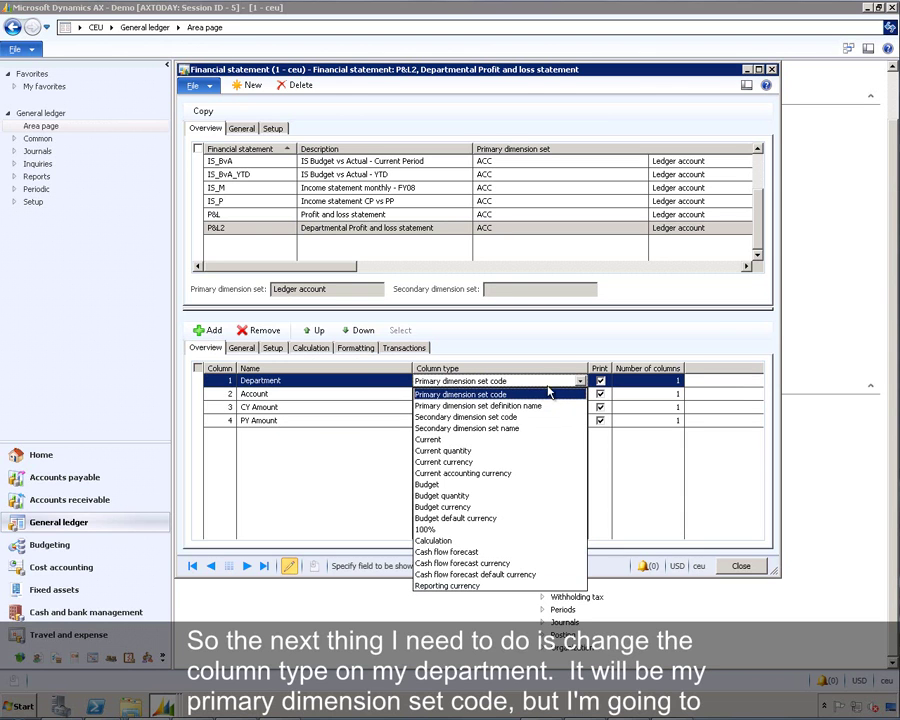
{"action": "left_click", "coordinate": [480, 406]}
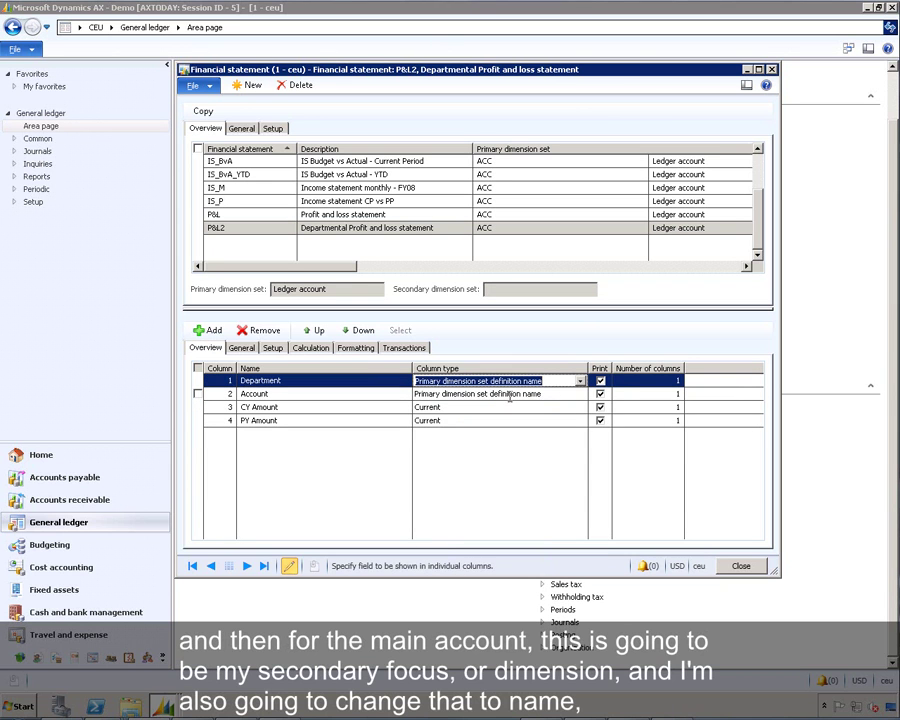
{"action": "left_click", "coordinate": [556, 393]}
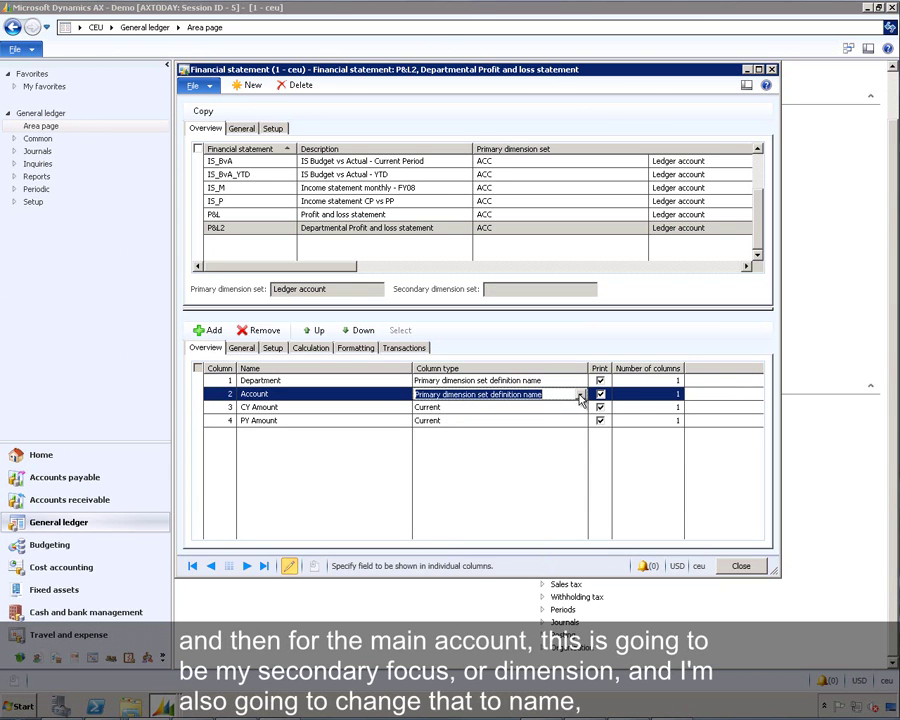
{"action": "left_click", "coordinate": [580, 394]}
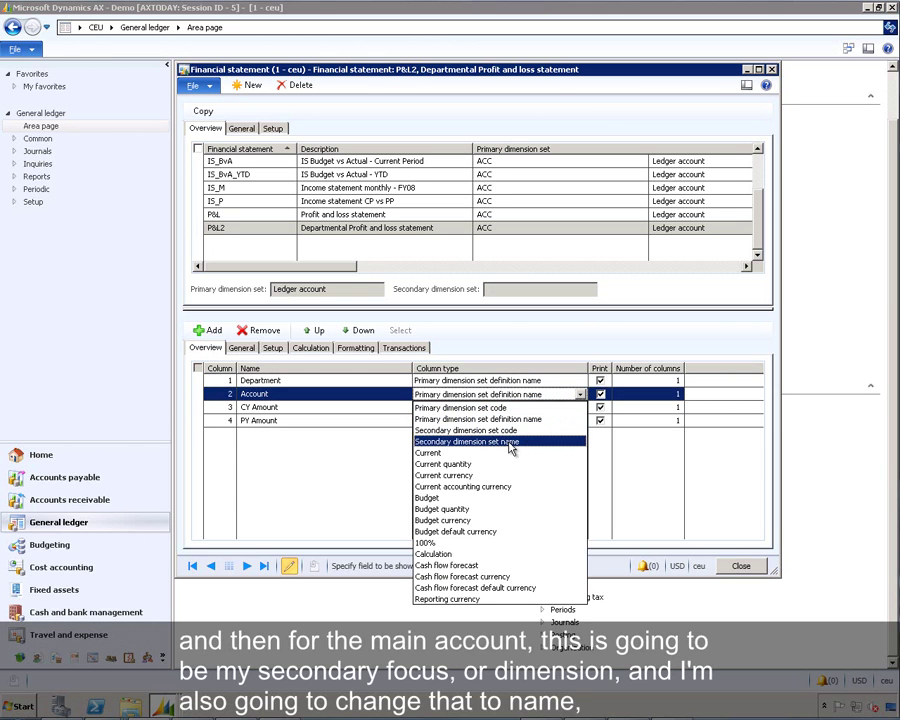
{"action": "left_click", "coordinate": [484, 443]}
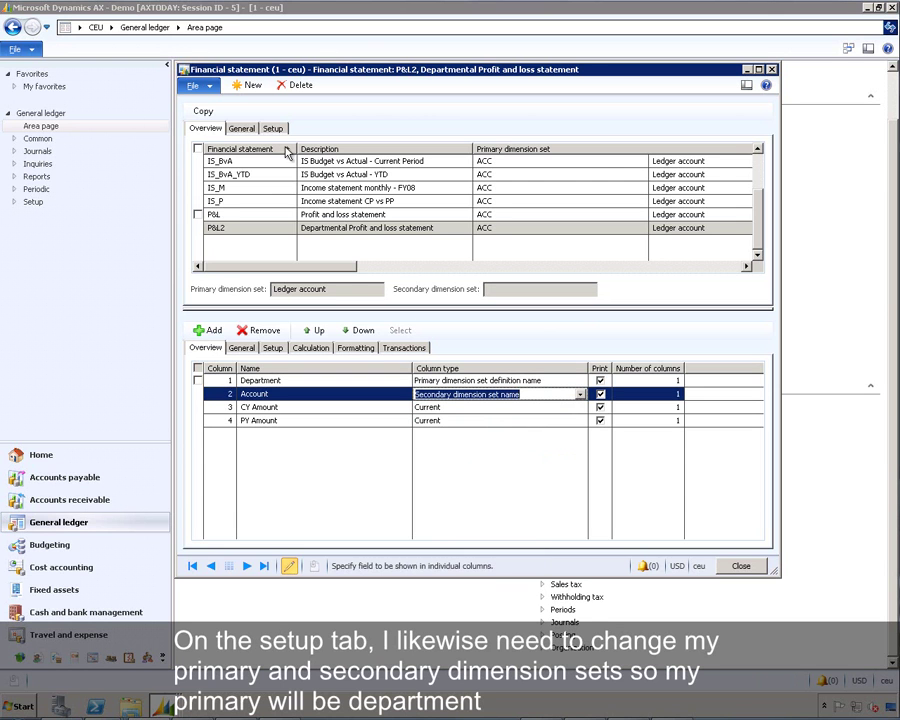
- Set the P&L2 statement's primary dimension set to DEPT and its secondary dimension set to ACC
{"action": "left_click", "coordinate": [274, 129]}
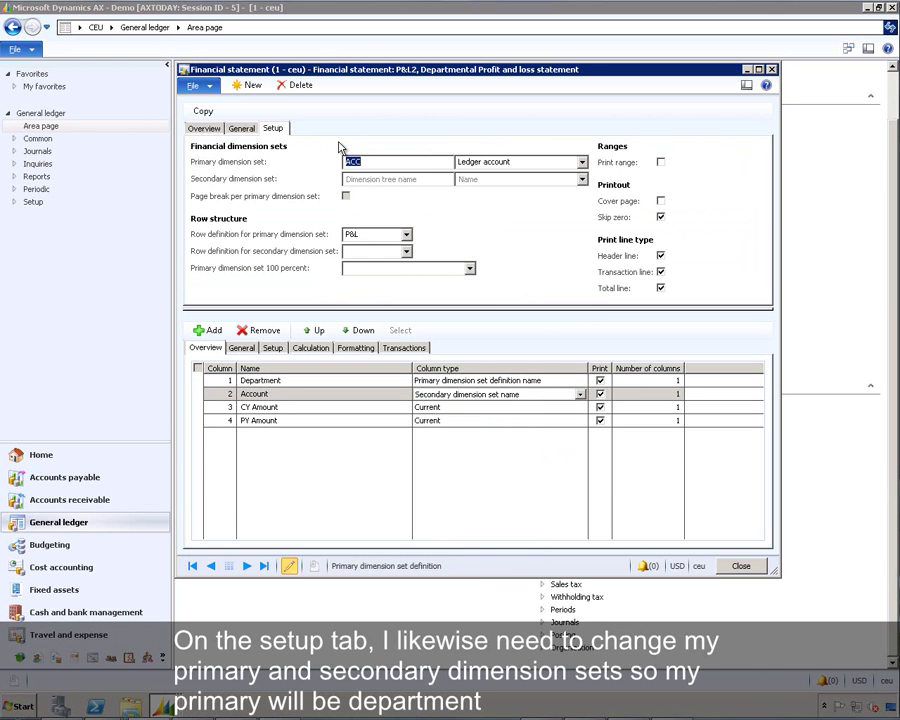
{"action": "left_click", "coordinate": [582, 163]}
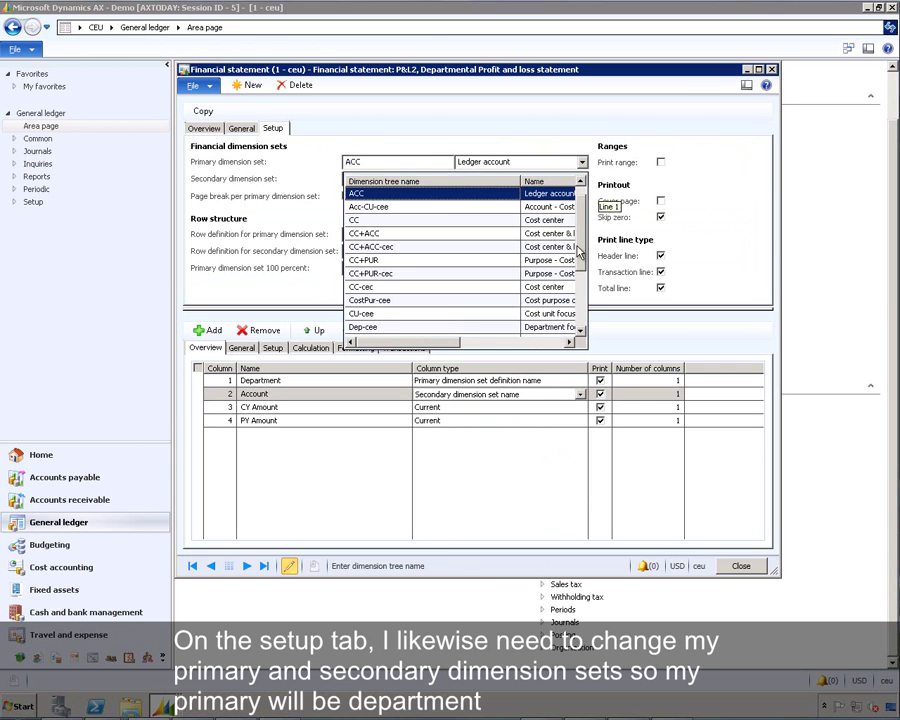
{"action": "scroll", "coordinate": [578, 250], "scroll_direction": "down", "scroll_amount": 5}
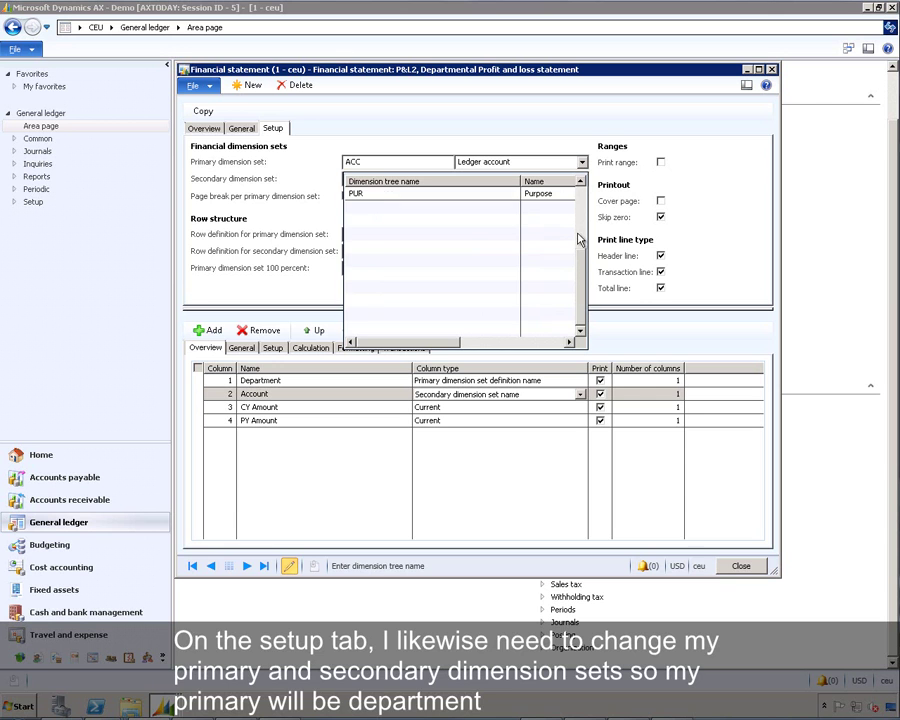
{"action": "scroll", "coordinate": [578, 238], "scroll_direction": "up", "scroll_amount": 3}
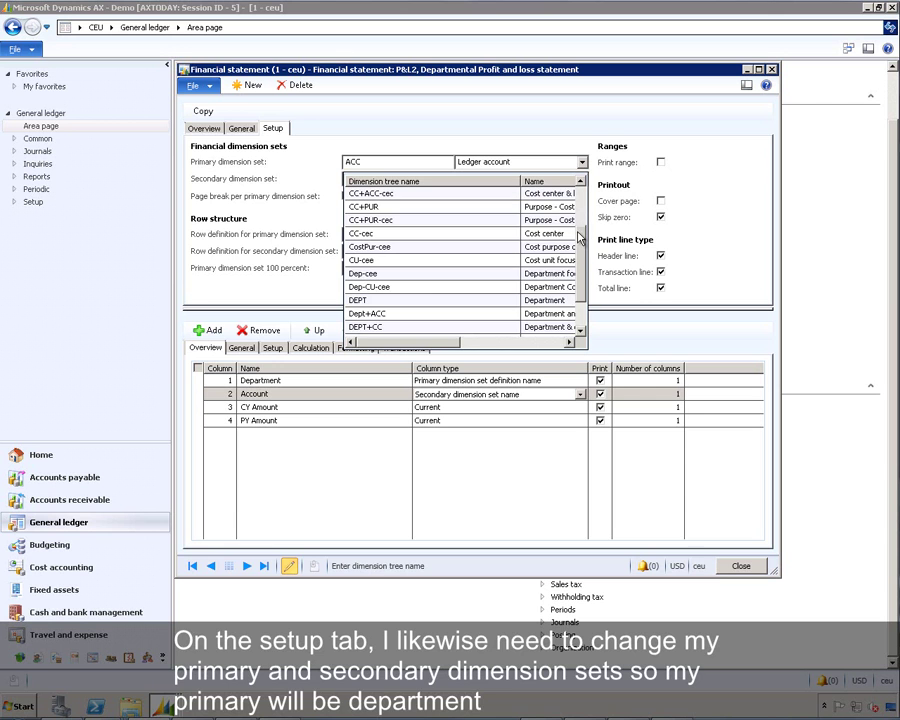
{"action": "left_click", "coordinate": [424, 301]}
{"action": "left_click", "coordinate": [582, 179]}
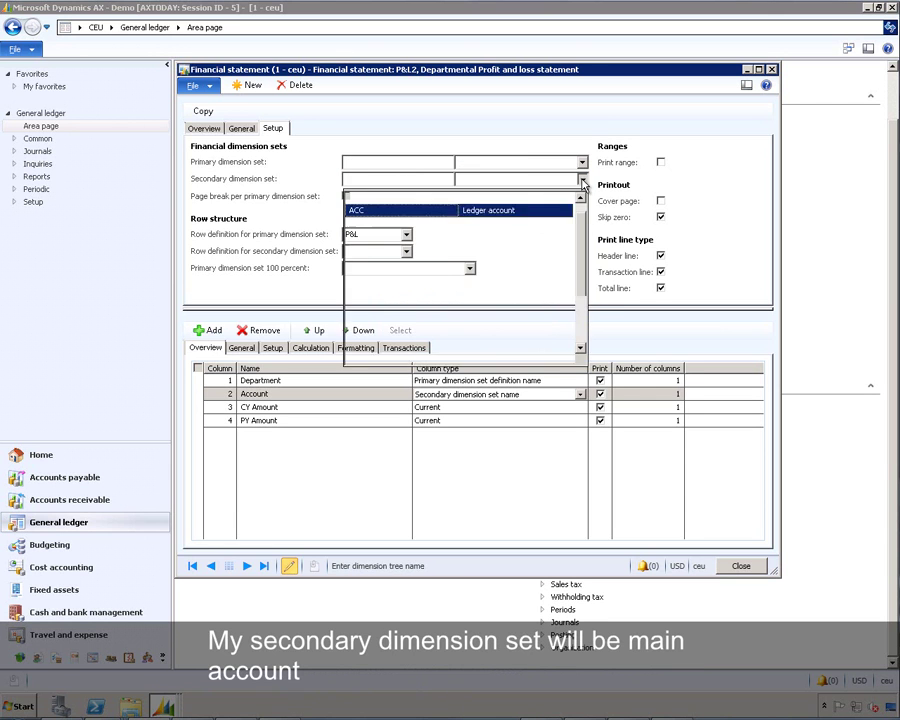
{"action": "left_click", "coordinate": [508, 211]}
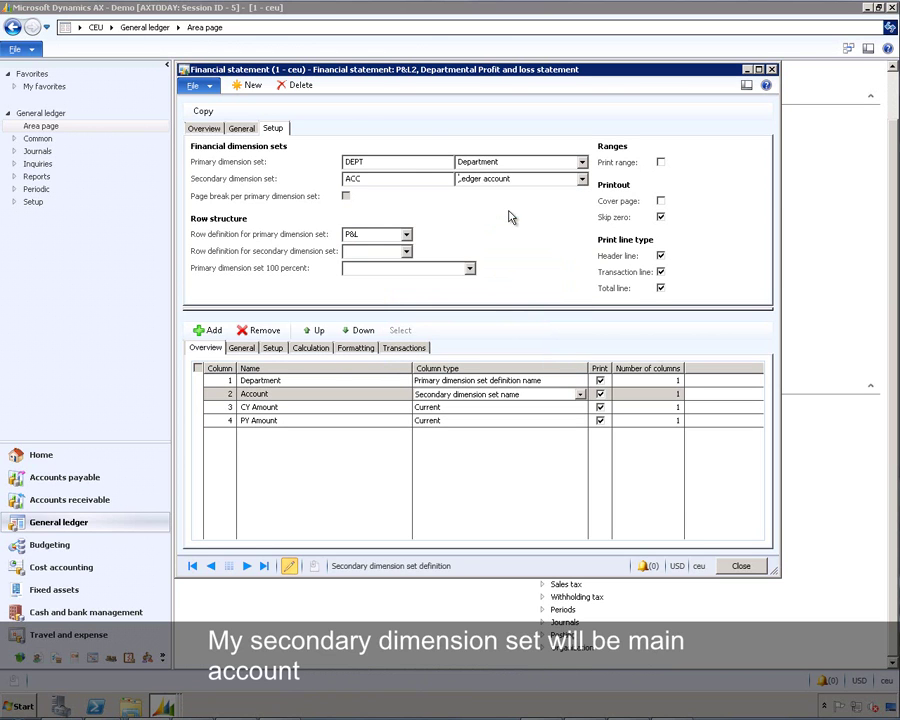
- Assign the P&L row definition to the secondary dimension set, clear the one for the primary set, and close the form
{"action": "left_click", "coordinate": [394, 254]}
{"action": "type", "text": "P&L"}
{"action": "left_click", "coordinate": [377, 236]}
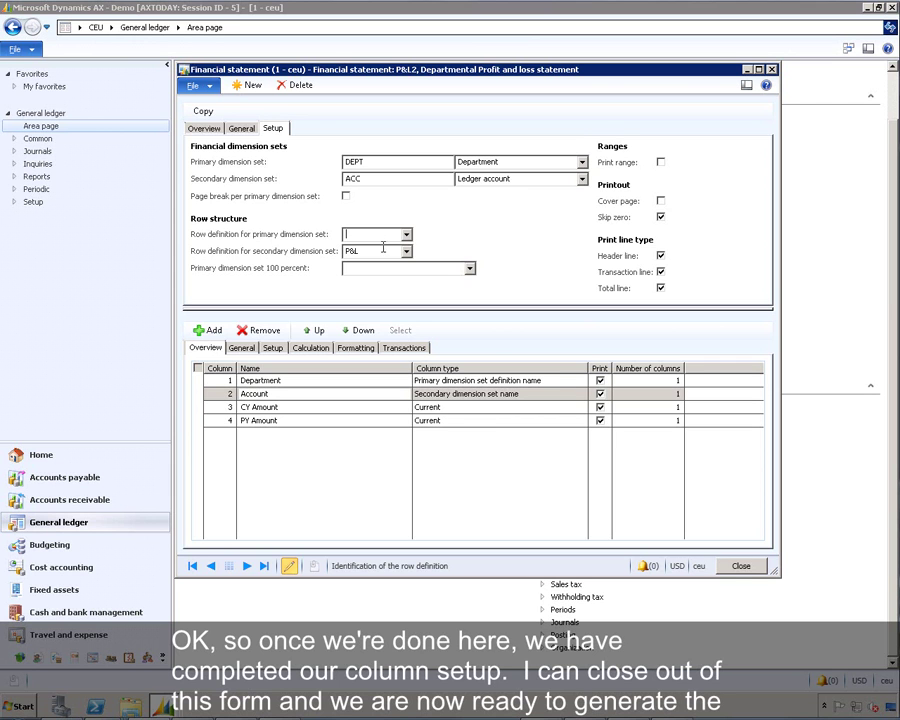
{"action": "left_click", "coordinate": [739, 565]}
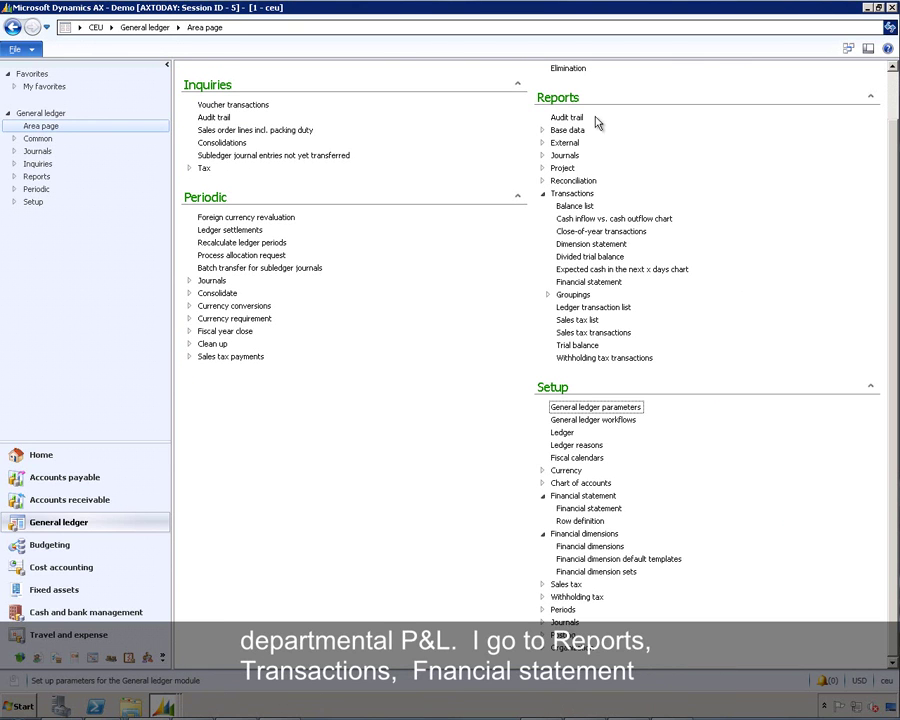
- Generate the financial statement report for P&L2 with Microsoft Excel as output type, saved to the FinStmt file
{"action": "left_click", "coordinate": [596, 285]}
{"action": "left_click", "coordinate": [441, 220]}
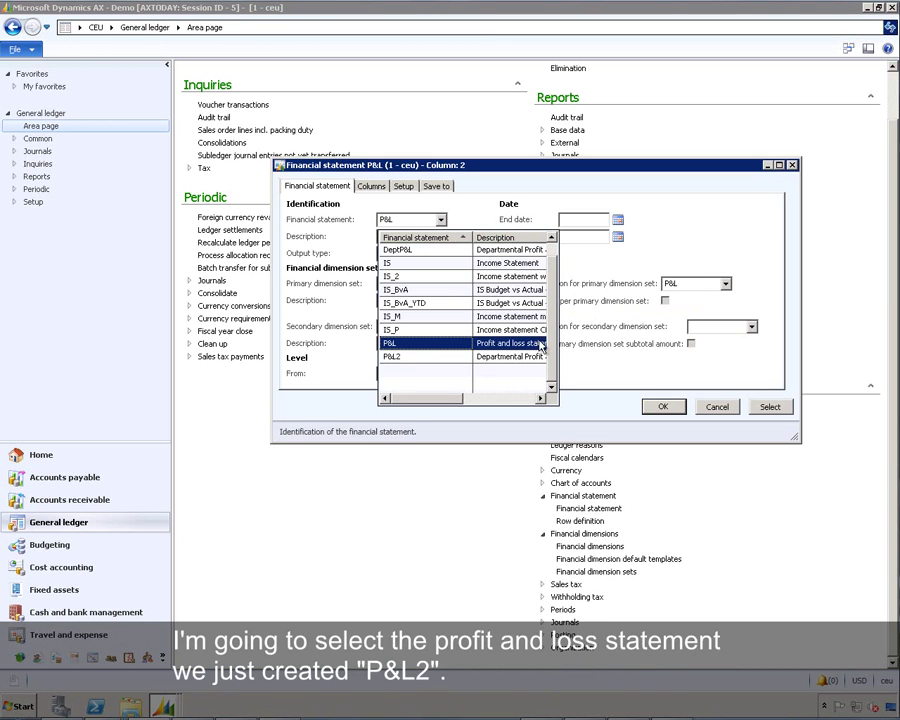
{"action": "left_click", "coordinate": [444, 356]}
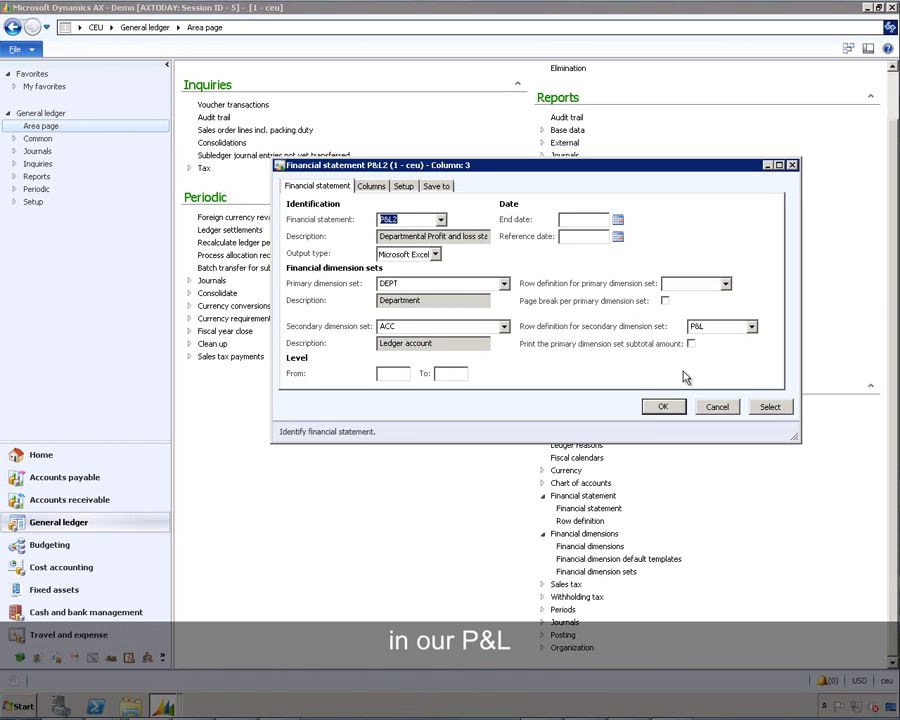
{"action": "left_click", "coordinate": [436, 256]}
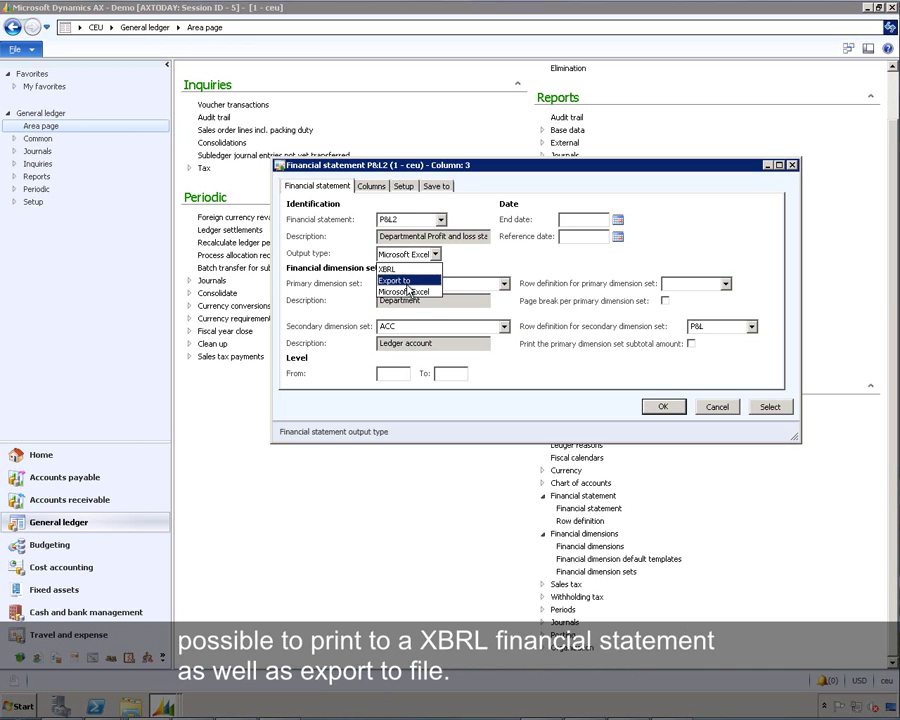
{"action": "left_click", "coordinate": [412, 291]}
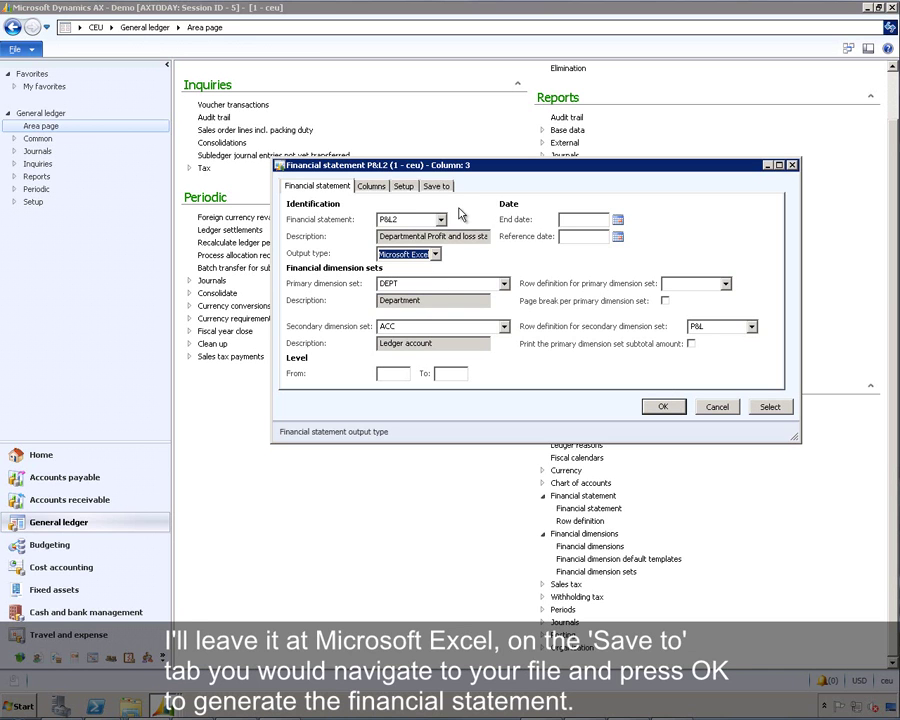
{"action": "left_click", "coordinate": [445, 188]}
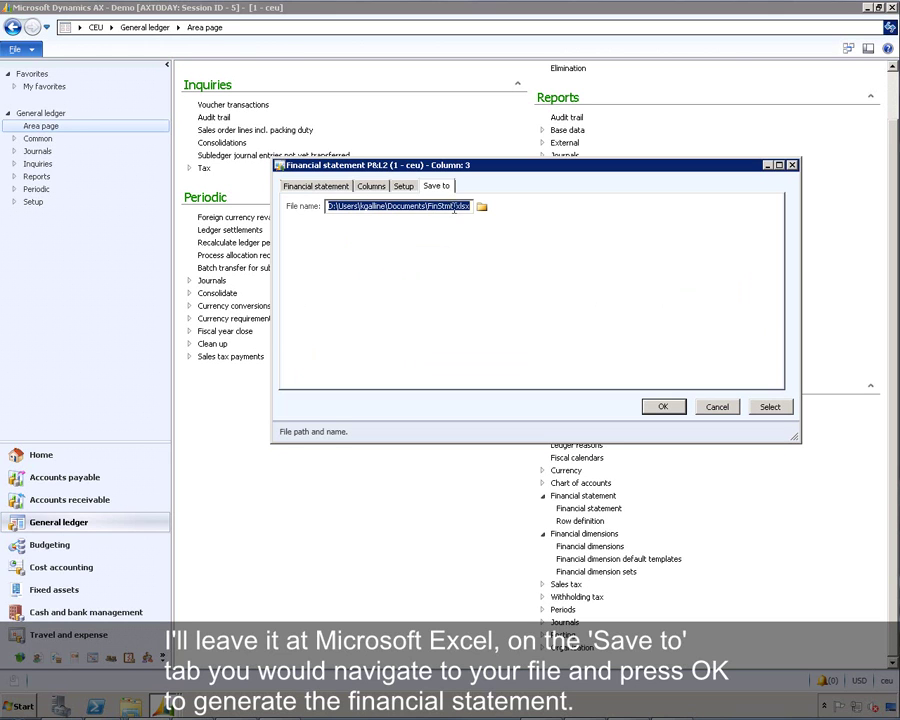
{"action": "left_click", "coordinate": [658, 406]}
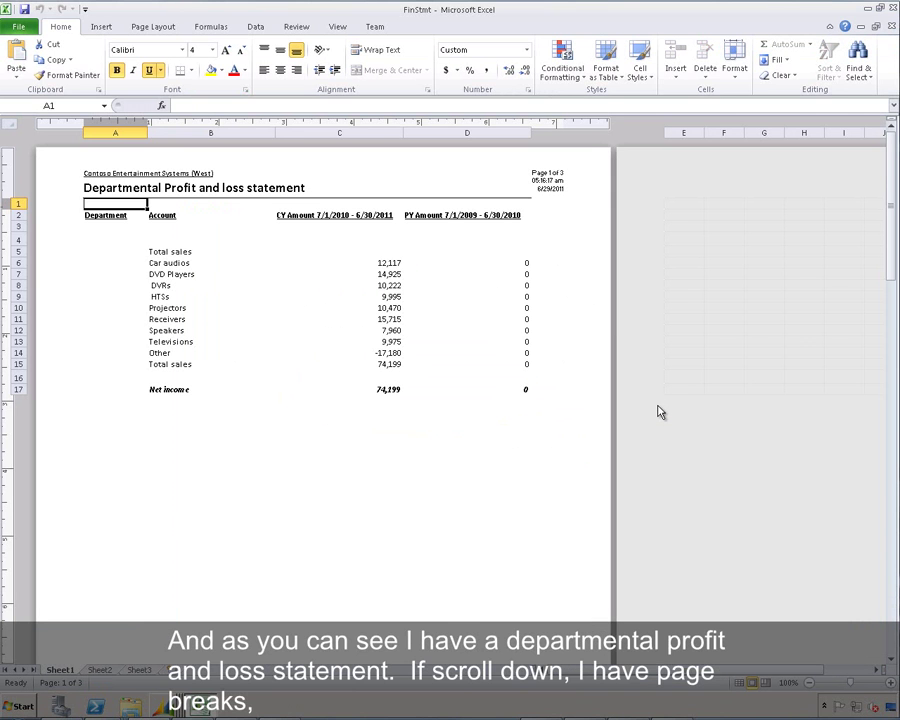
- Review the exported departmental profit and loss statement page by page, including the Sales and Retail departments, and close the workbook
{"action": "left_click_drag", "start_coordinate": [86, 172], "coordinate": [280, 200]}
{"action": "scroll", "coordinate": [626, 432], "scroll_direction": "down", "scroll_amount": 5}
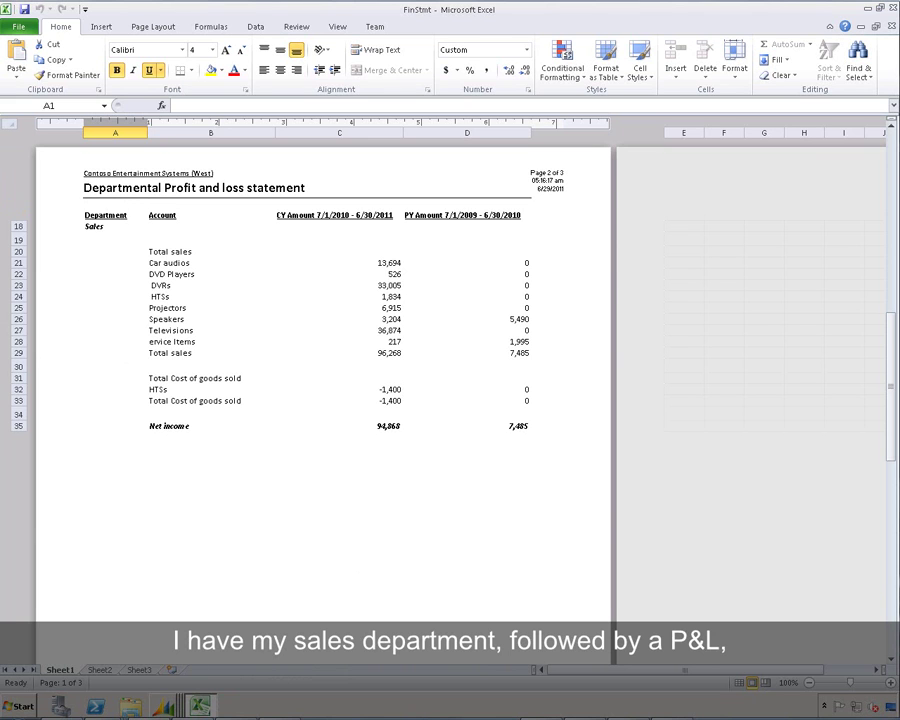
{"action": "scroll", "coordinate": [628, 422], "scroll_direction": "down", "scroll_amount": 5}
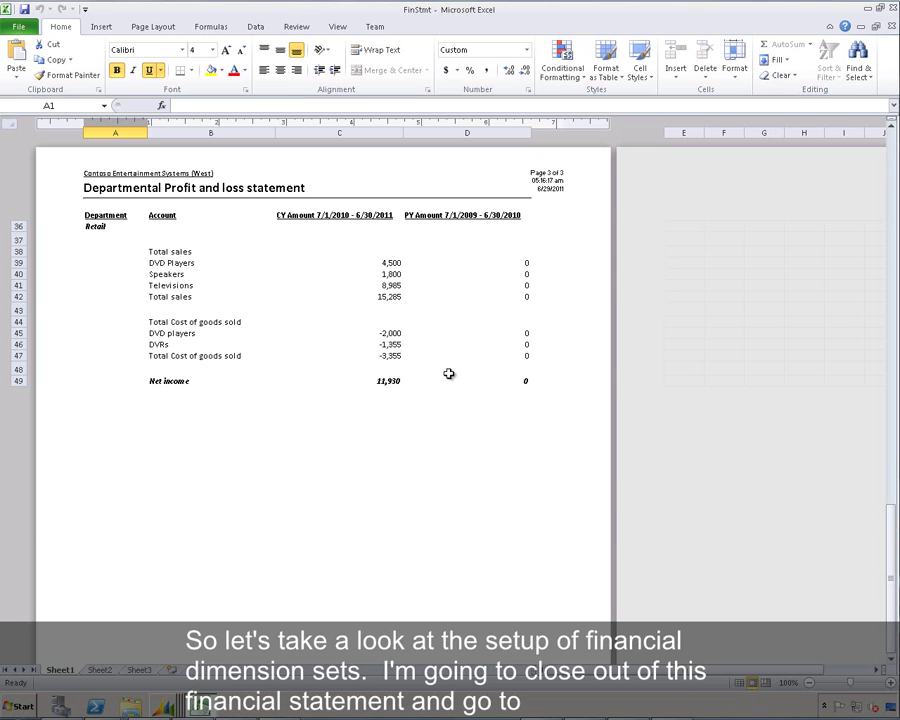
{"action": "left_click", "coordinate": [892, 9]}
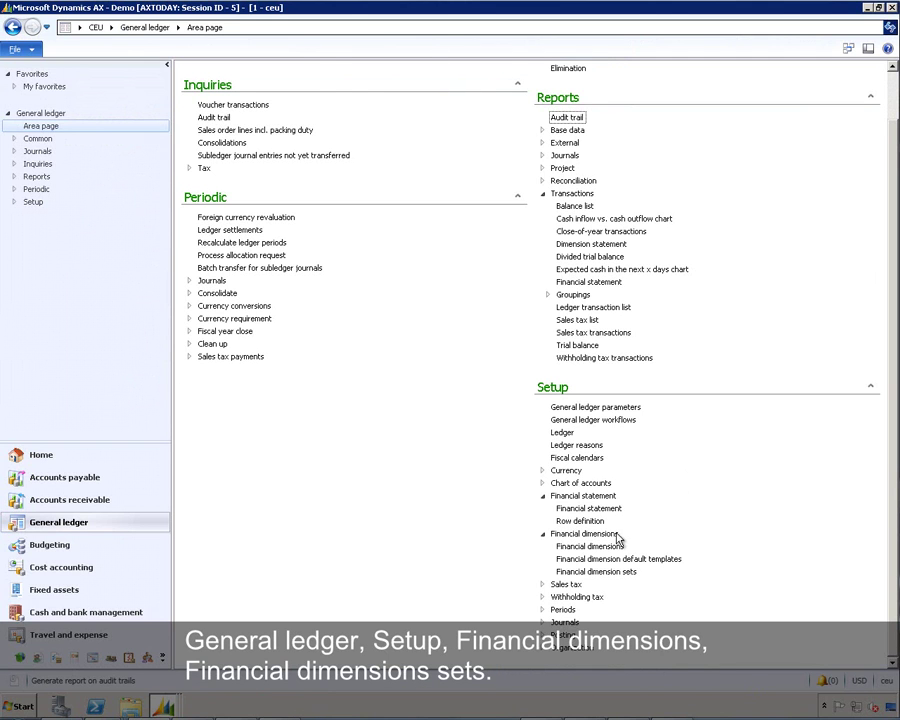
- Review the Dept+ACC set among the General ledger financial dimension sets and close the form
{"action": "left_click", "coordinate": [619, 576]}
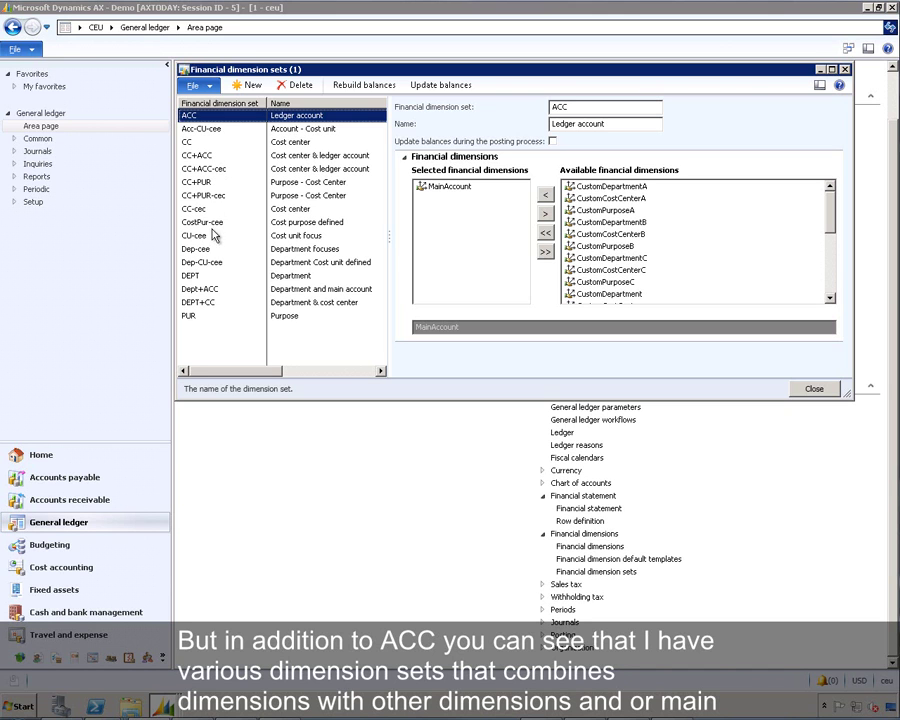
{"action": "left_click", "coordinate": [210, 291]}
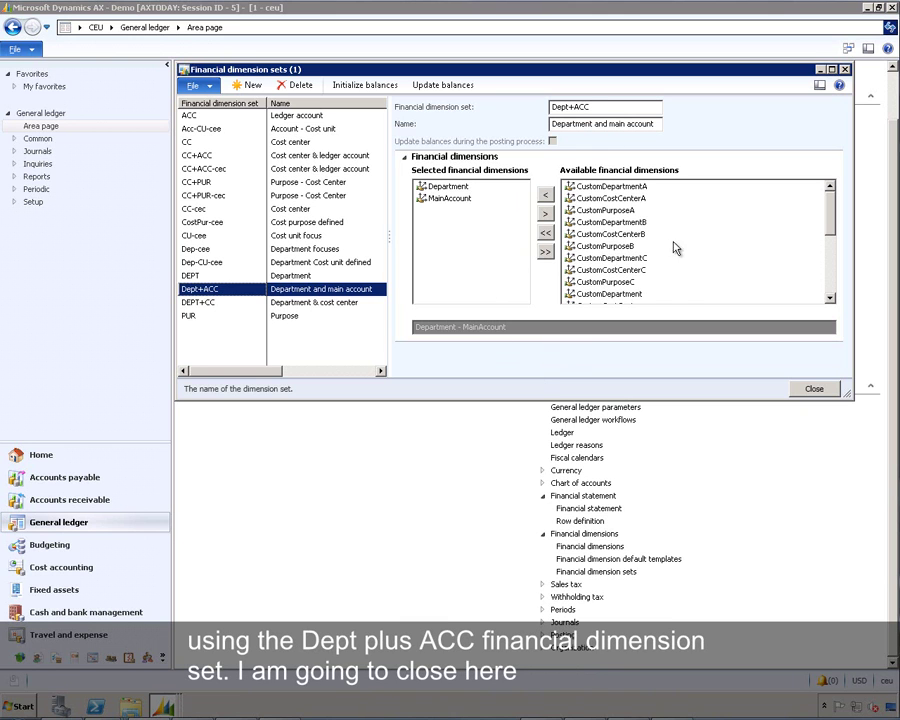
{"action": "left_click", "coordinate": [810, 389]}
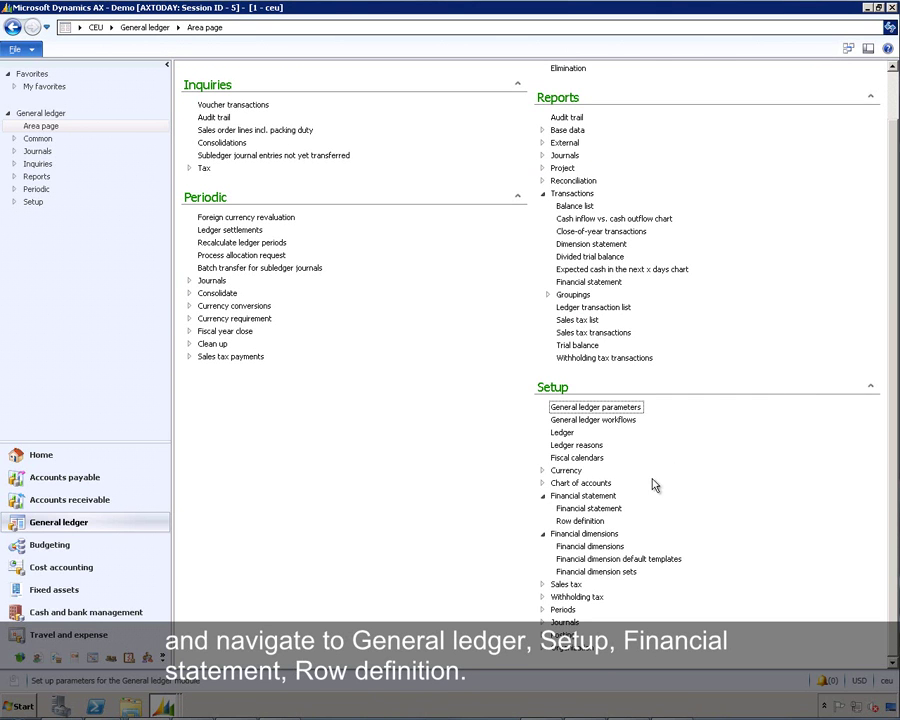
- Open the structure designer for the DeptPL row definition to examine its row-level detail
{"action": "left_click", "coordinate": [590, 525]}
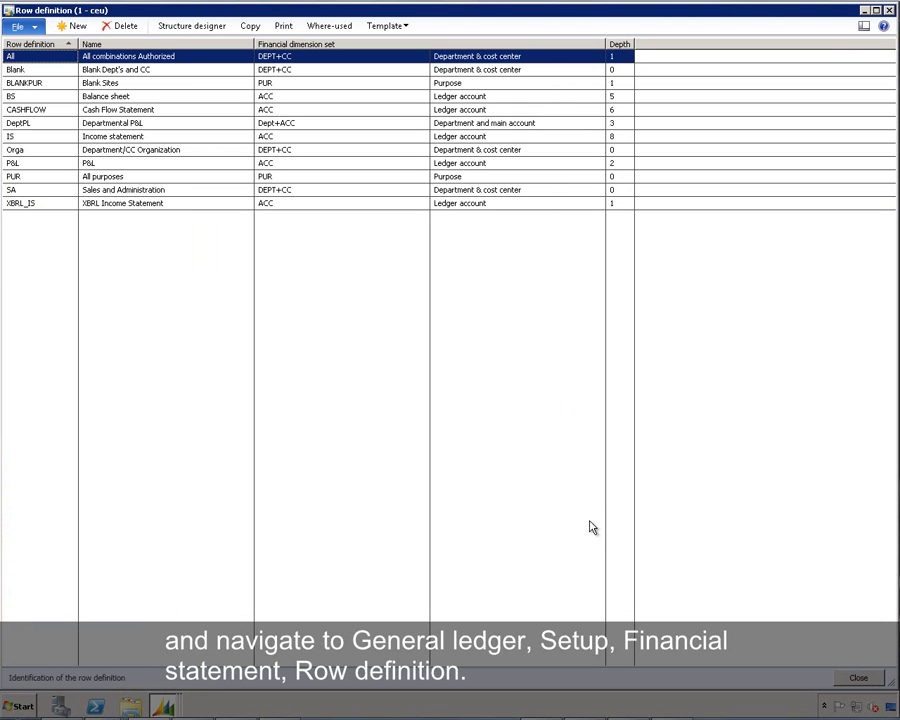
{"action": "left_click", "coordinate": [57, 125]}
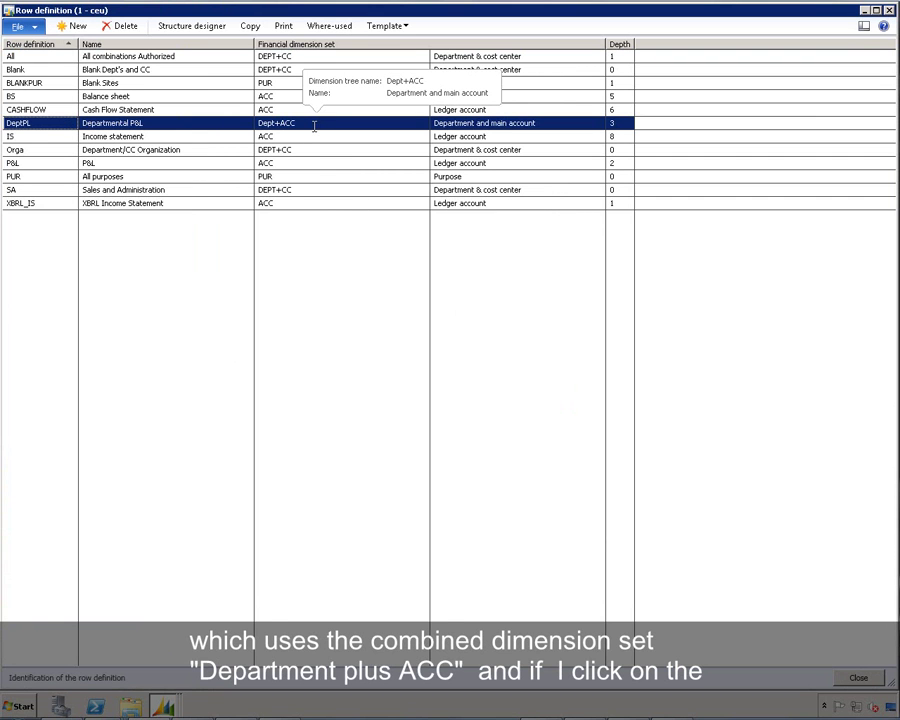
{"action": "left_click", "coordinate": [212, 27]}
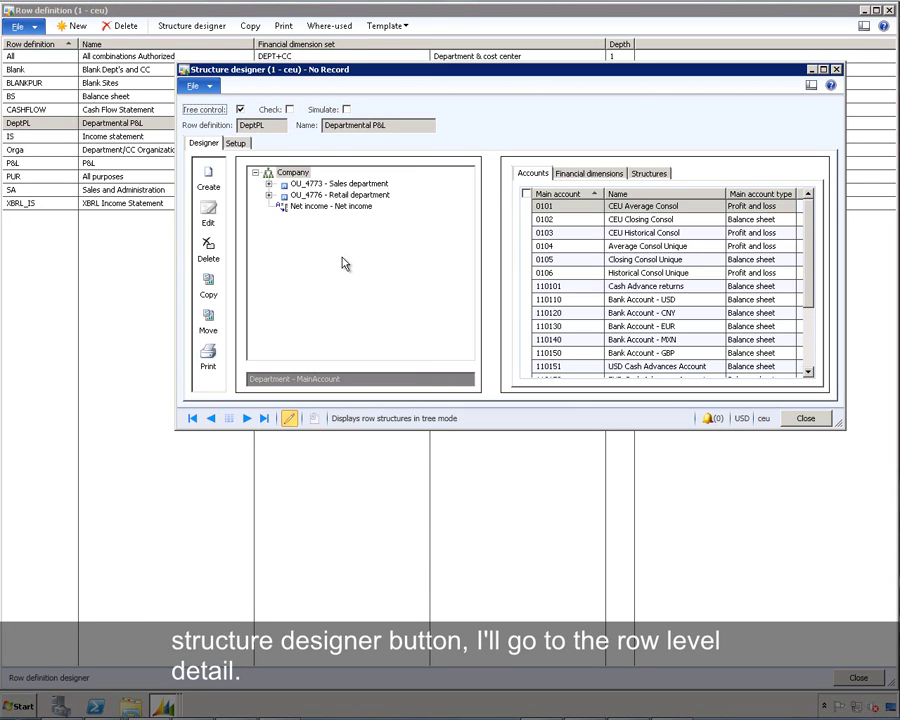
- Examine the Department dimension values and the setup of the three P&L structure rows under the Sales department, and close the row definition forms
{"action": "left_click", "coordinate": [580, 176]}
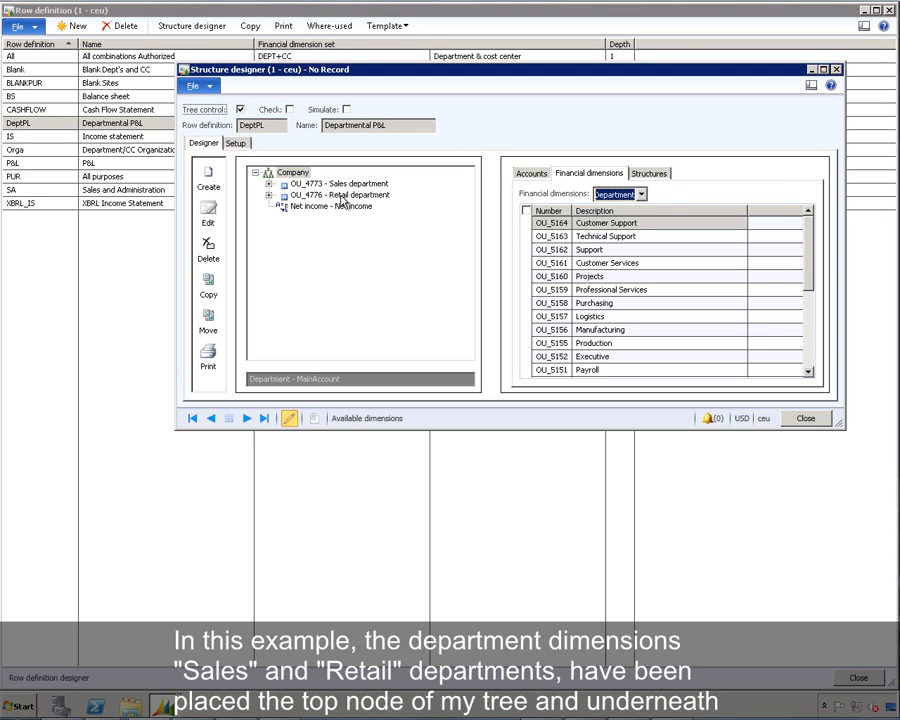
{"action": "left_click", "coordinate": [268, 185]}
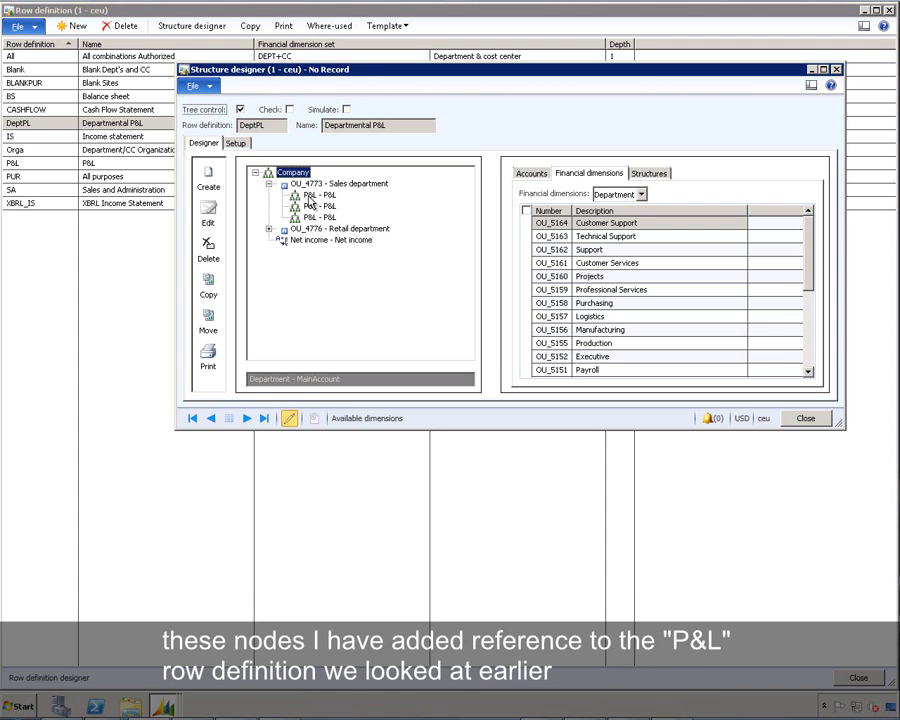
{"action": "left_click", "coordinate": [310, 197]}
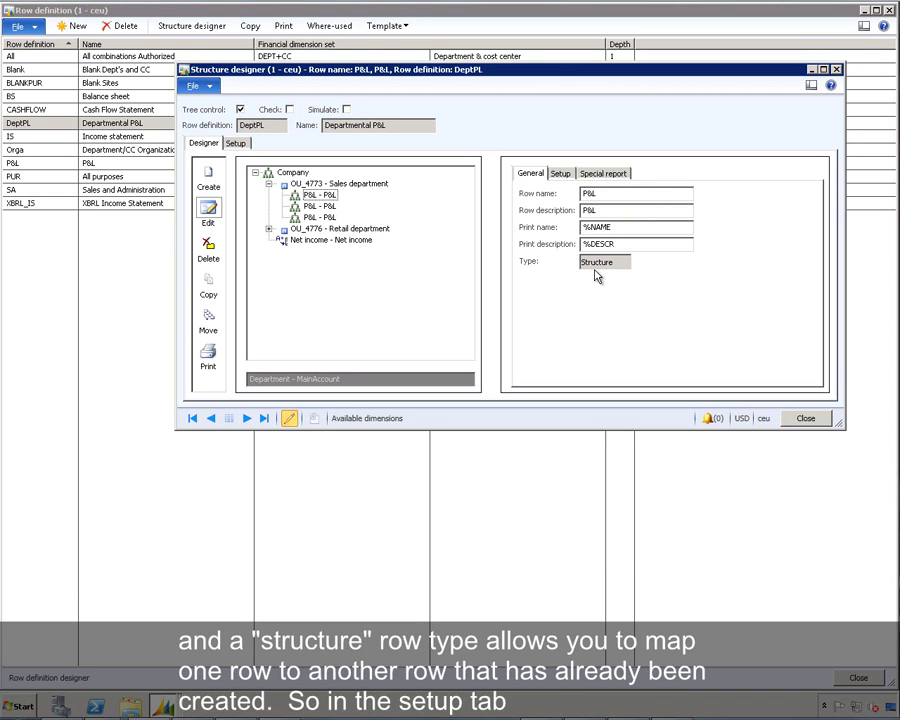
{"action": "left_click", "coordinate": [561, 174]}
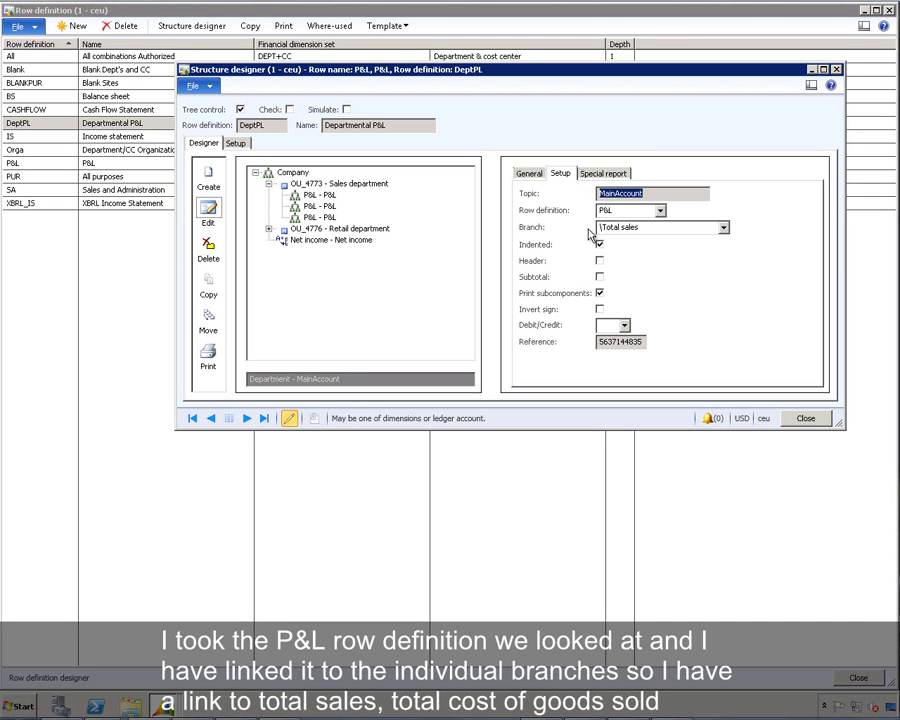
{"action": "left_click", "coordinate": [322, 206]}
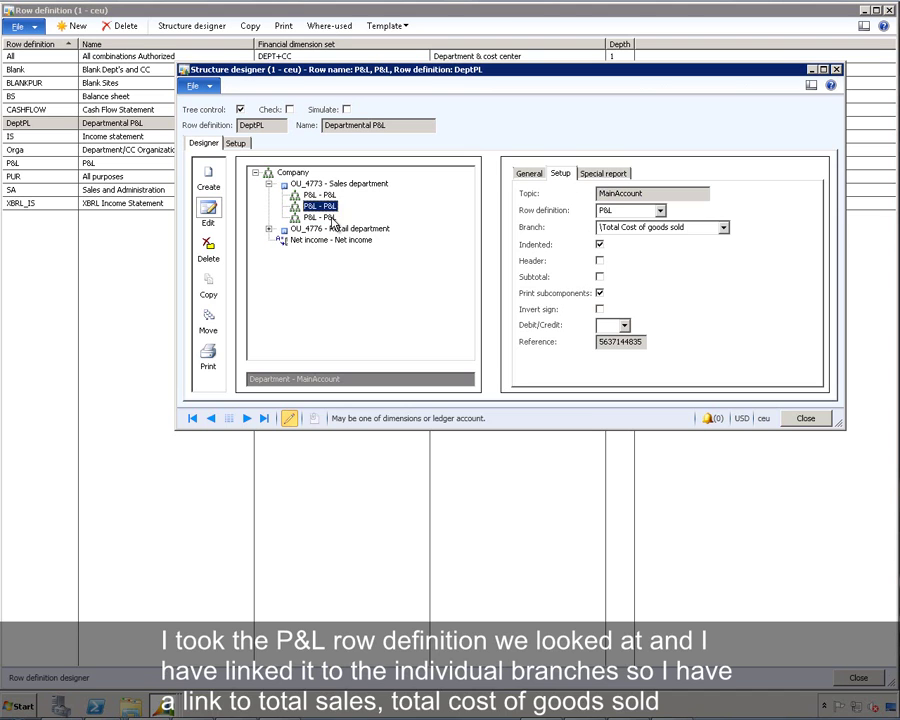
{"action": "left_click", "coordinate": [333, 219]}
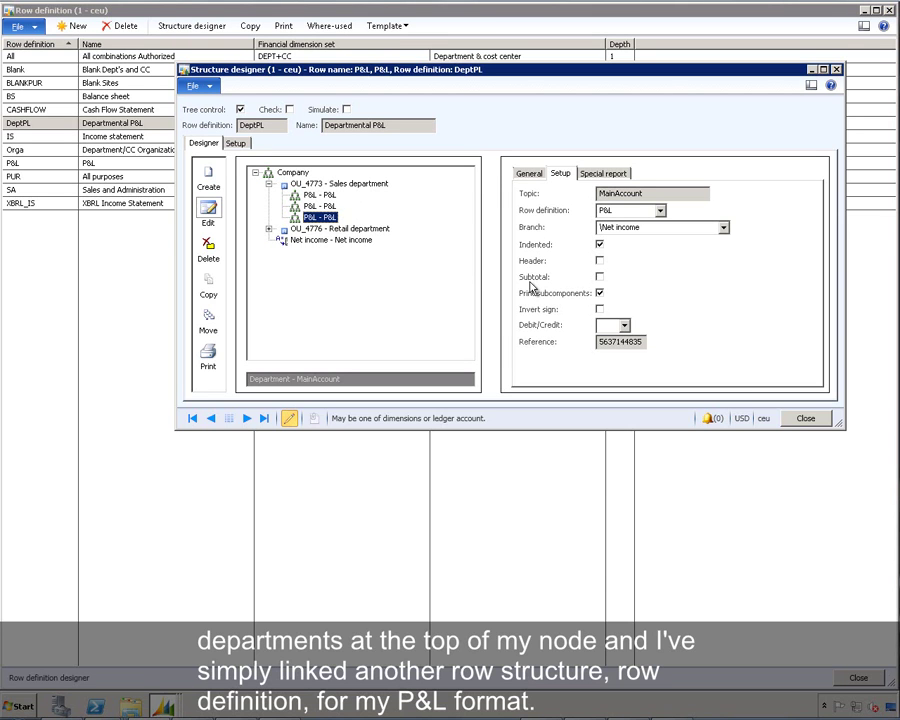
{"action": "left_click", "coordinate": [800, 419]}
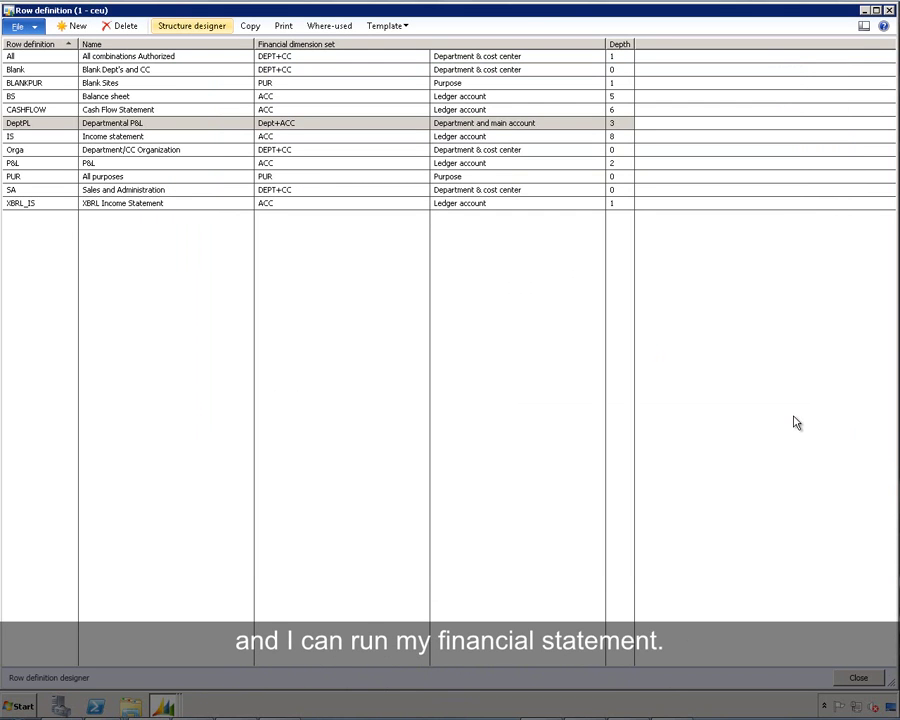
{"action": "left_click", "coordinate": [847, 677]}
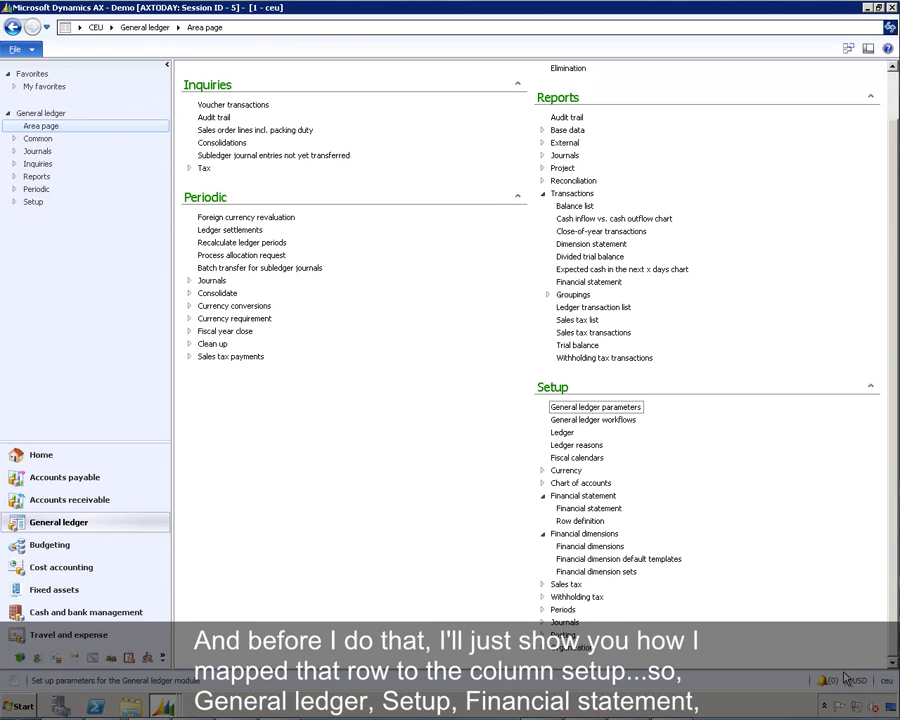
- Review the DeptP&L financial statement's Description column and its dimension set and row definition mapping in the General ledger setup, and close the form
{"action": "left_click", "coordinate": [601, 510]}
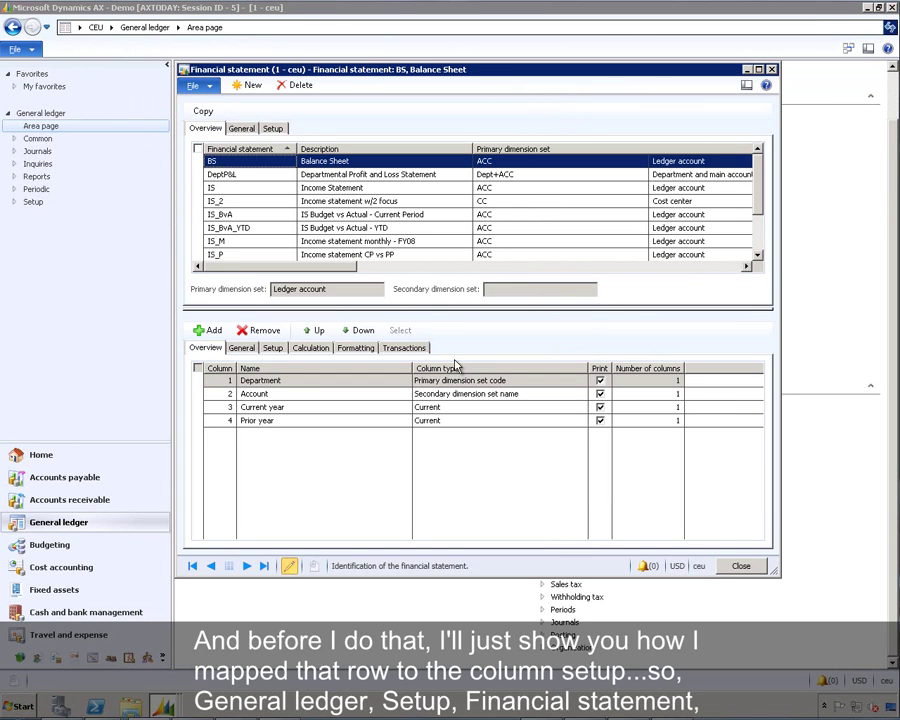
{"action": "left_click", "coordinate": [268, 176]}
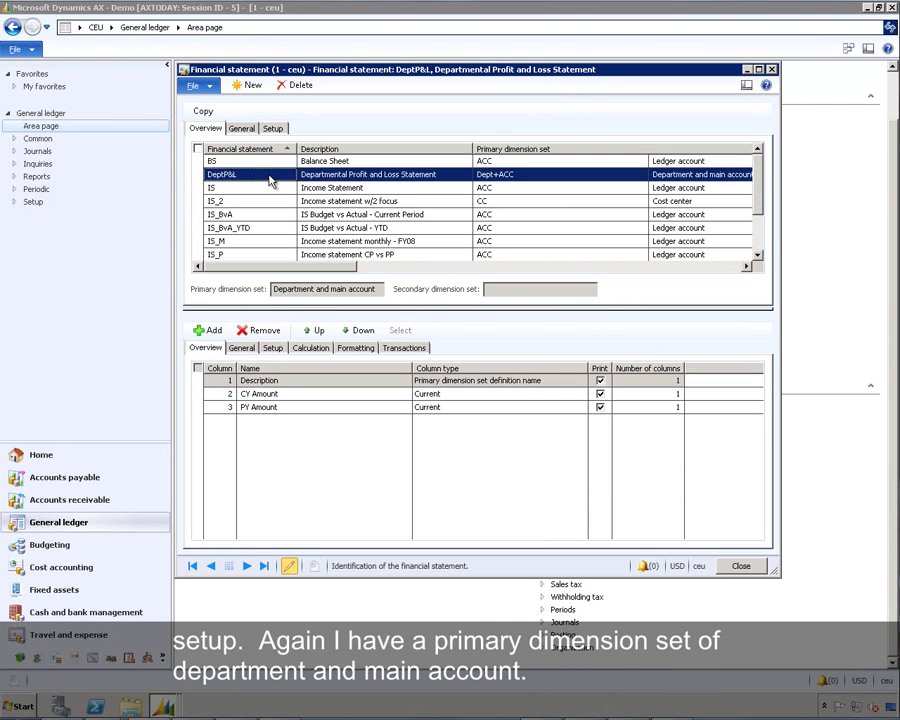
{"action": "mouse_move", "coordinate": [526, 177]}
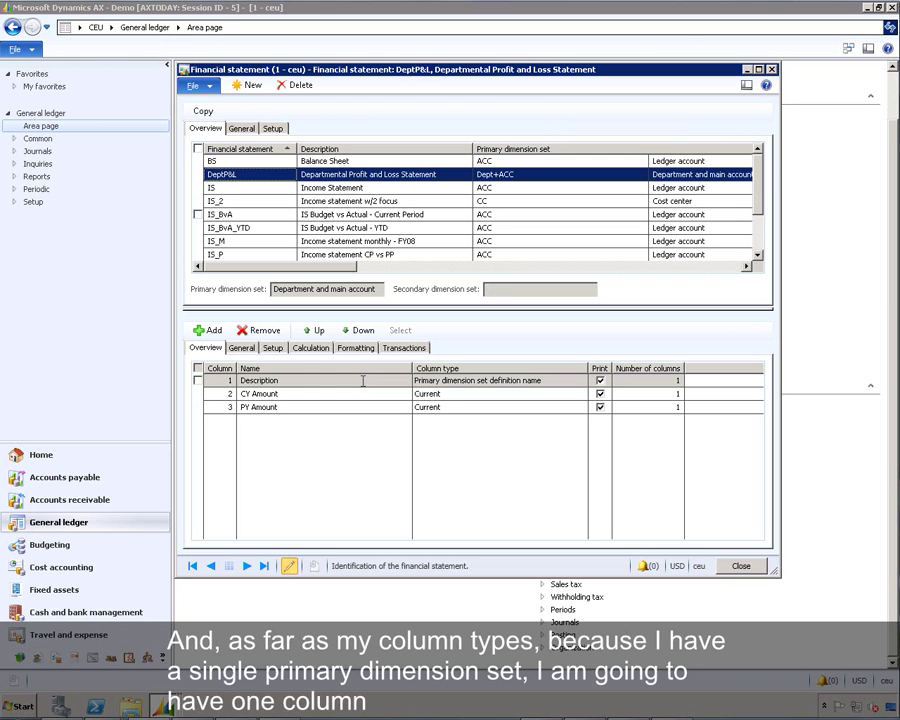
{"action": "left_click", "coordinate": [293, 381]}
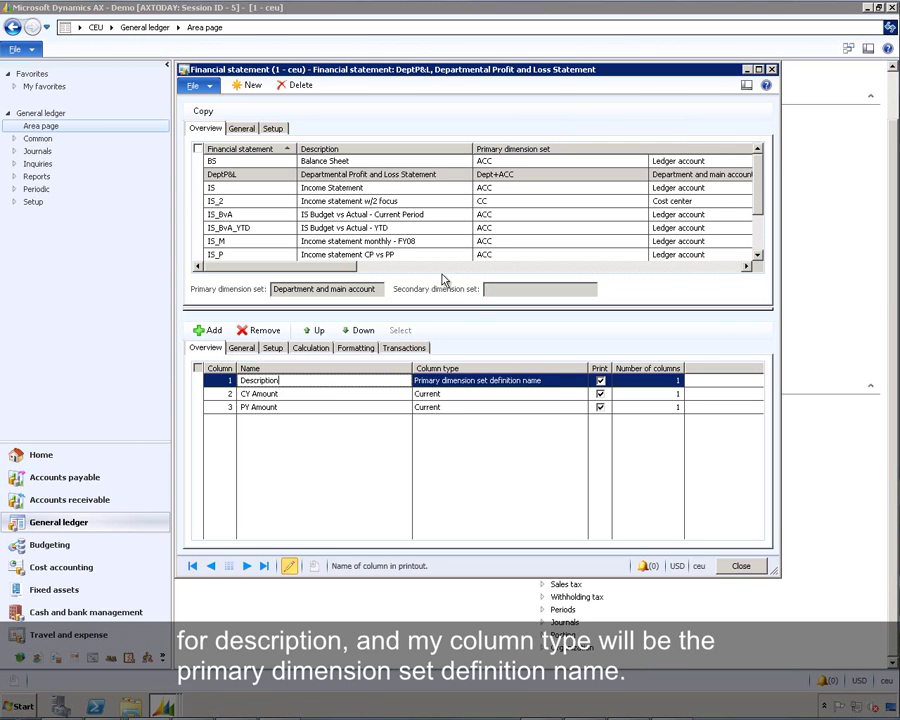
{"action": "left_click", "coordinate": [283, 131]}
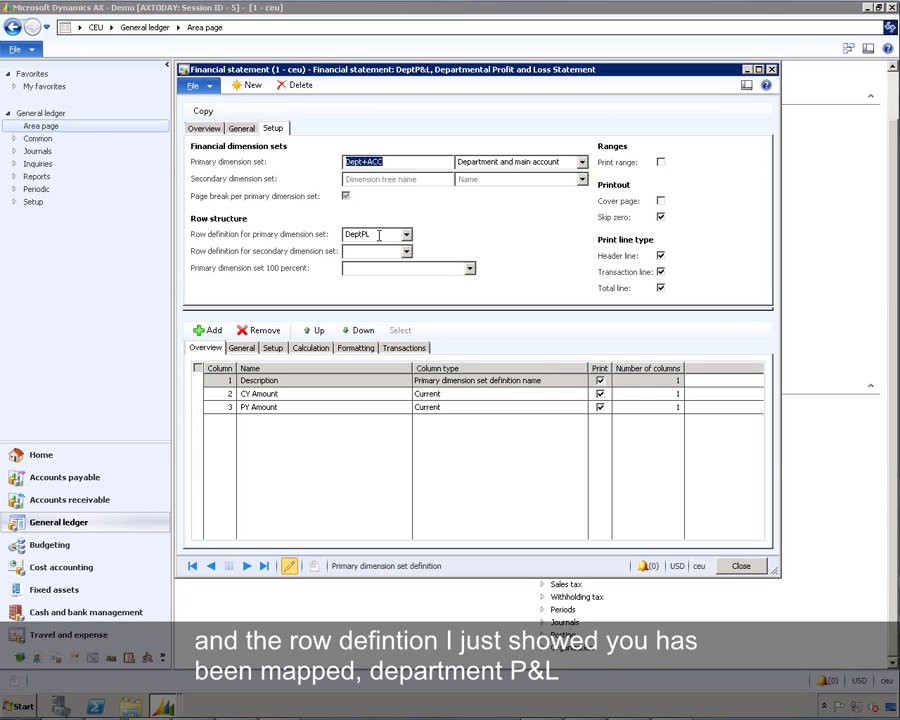
{"action": "left_click", "coordinate": [741, 566]}
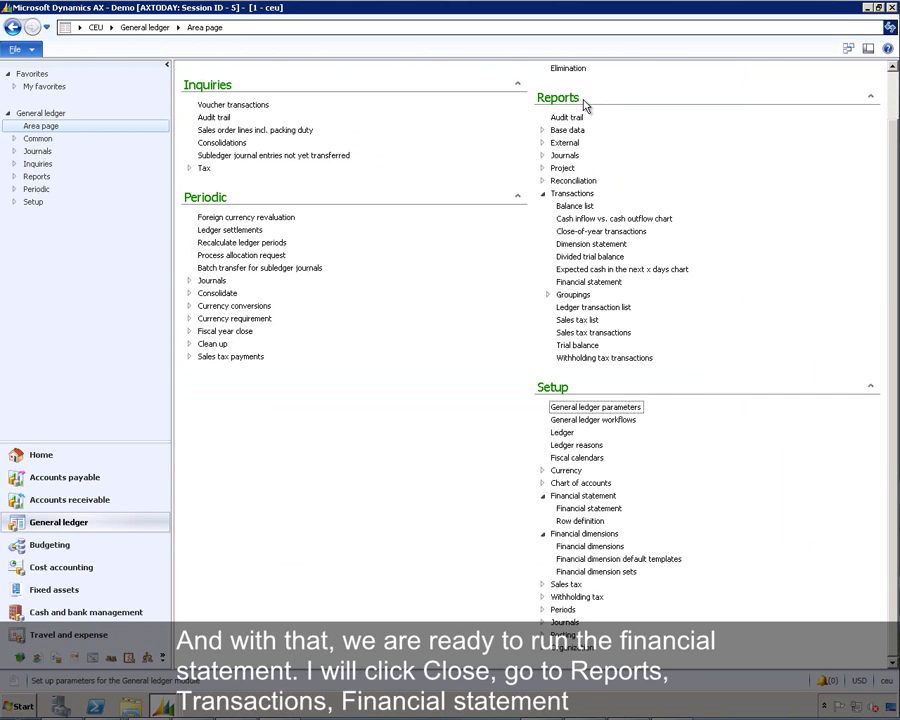
- Generate the General ledger financial statement report for DeptP&L and review the Sales and Retail department pages in the exported Excel workbook
{"action": "left_click", "coordinate": [590, 282]}
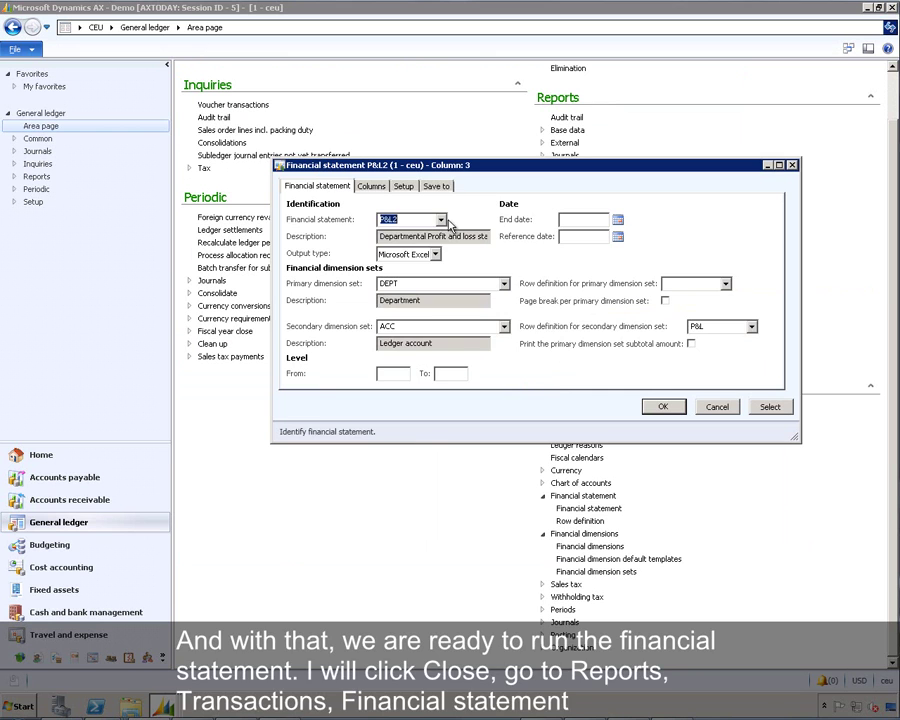
{"action": "left_click", "coordinate": [440, 220]}
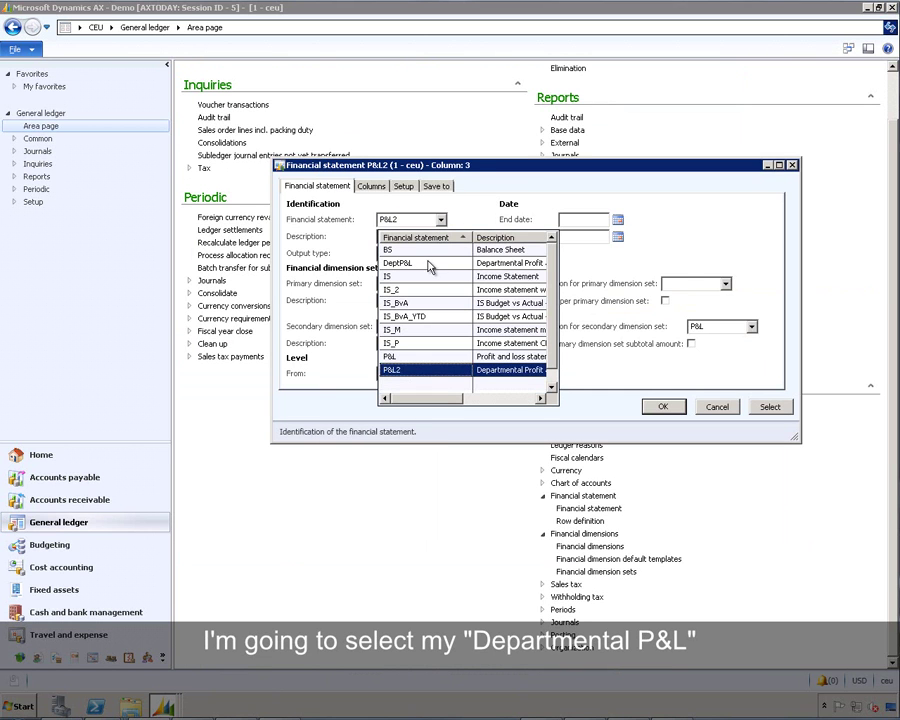
{"action": "left_click", "coordinate": [428, 263]}
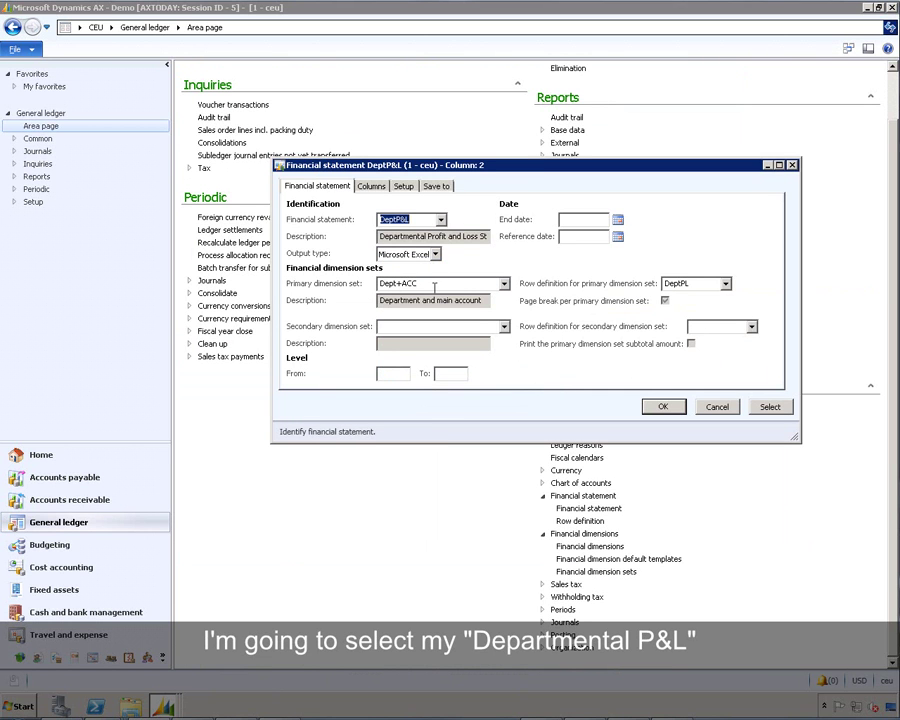
{"action": "left_click", "coordinate": [661, 409]}
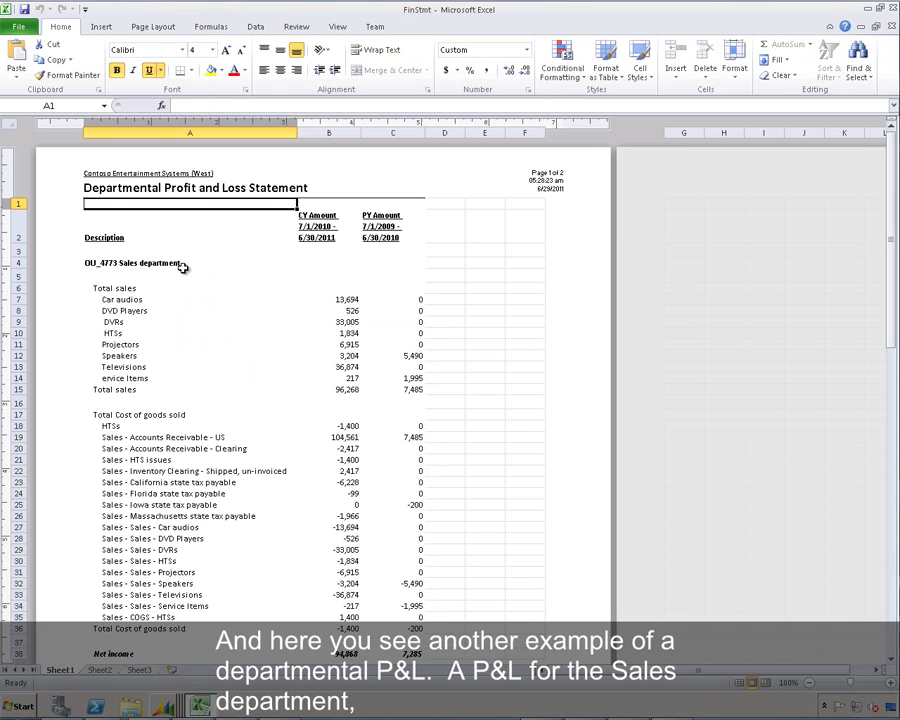
{"action": "left_click", "coordinate": [890, 531]}
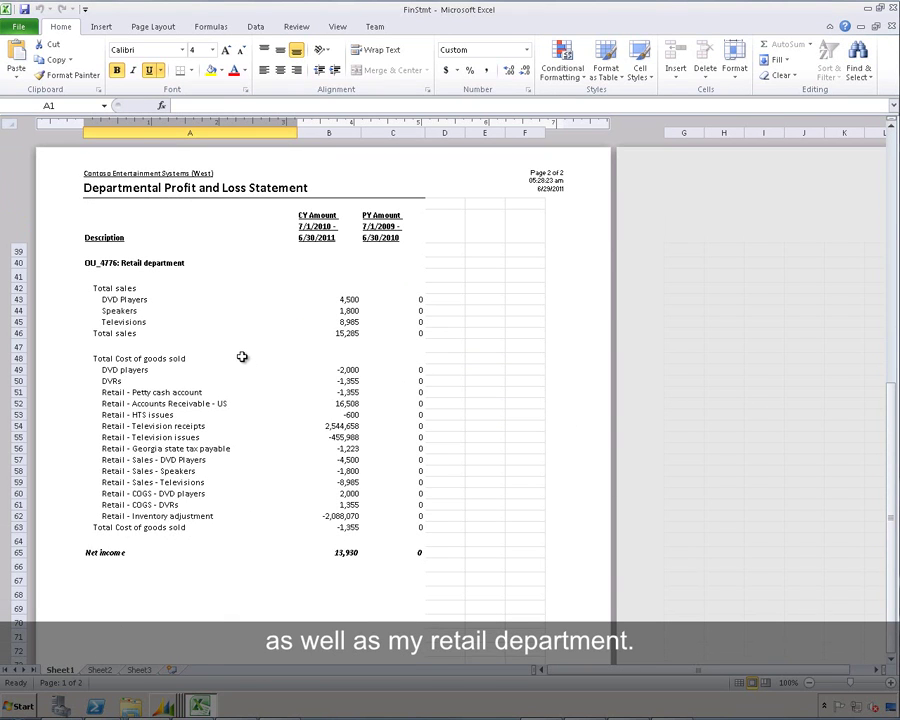